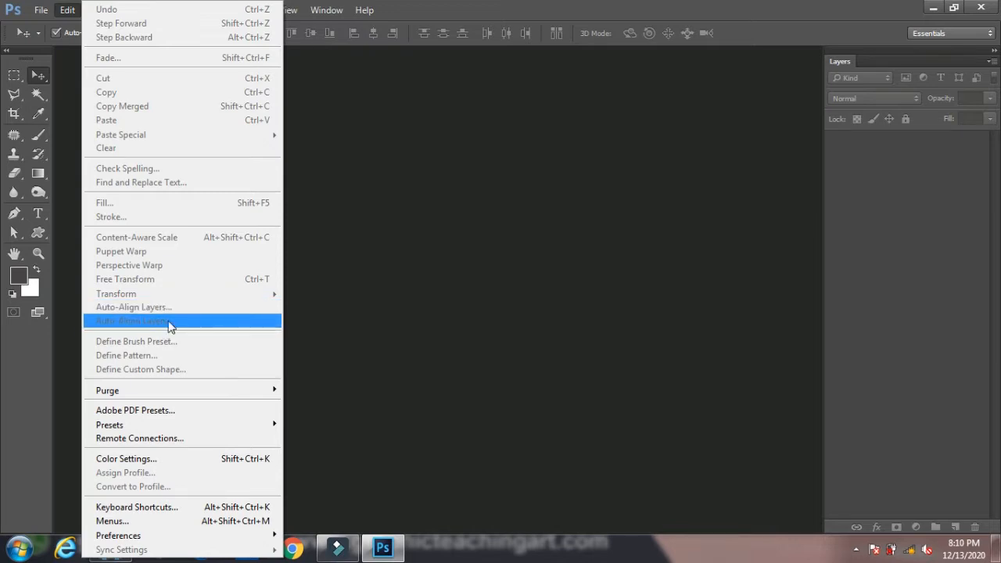
Open the portrait photo 336622.jpg from the WALPAPER folder.
{"action": "left_click", "coordinate": [338, 202]}
{"action": "double_click", "coordinate": [338, 202]}
{"action": "left_click", "coordinate": [328, 207]}
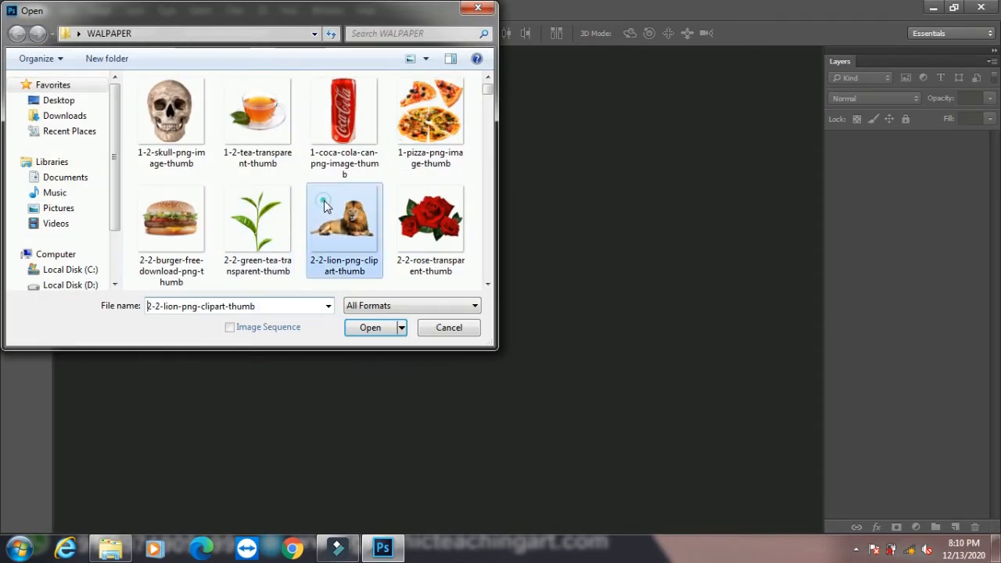
{"action": "scroll", "coordinate": [329, 203], "scroll_direction": "down", "scroll_amount": 10}
{"action": "scroll", "coordinate": [327, 202], "scroll_direction": "down", "scroll_amount": 6}
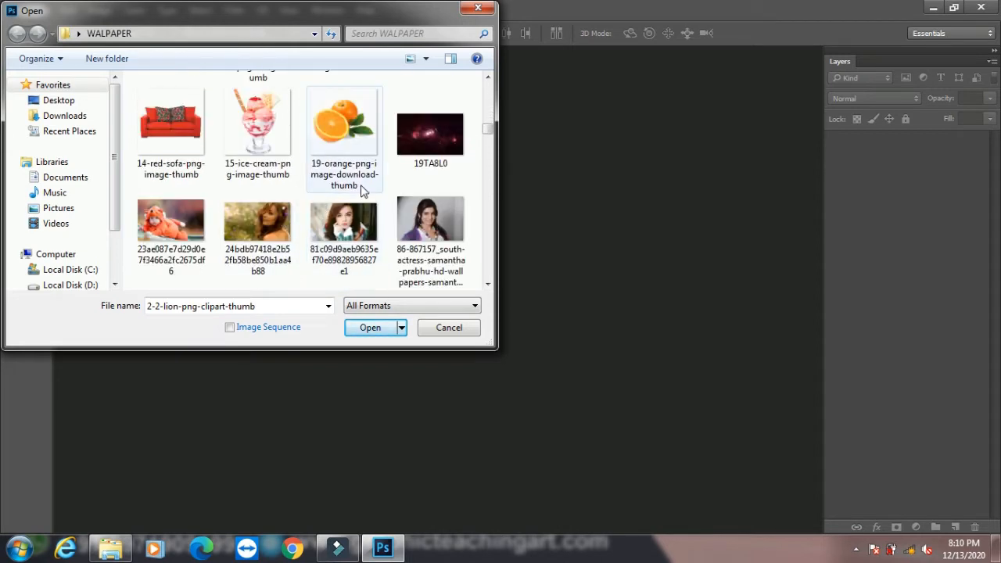
{"action": "scroll", "coordinate": [362, 190], "scroll_direction": "down", "scroll_amount": 4}
{"action": "scroll", "coordinate": [363, 190], "scroll_direction": "down", "scroll_amount": 4}
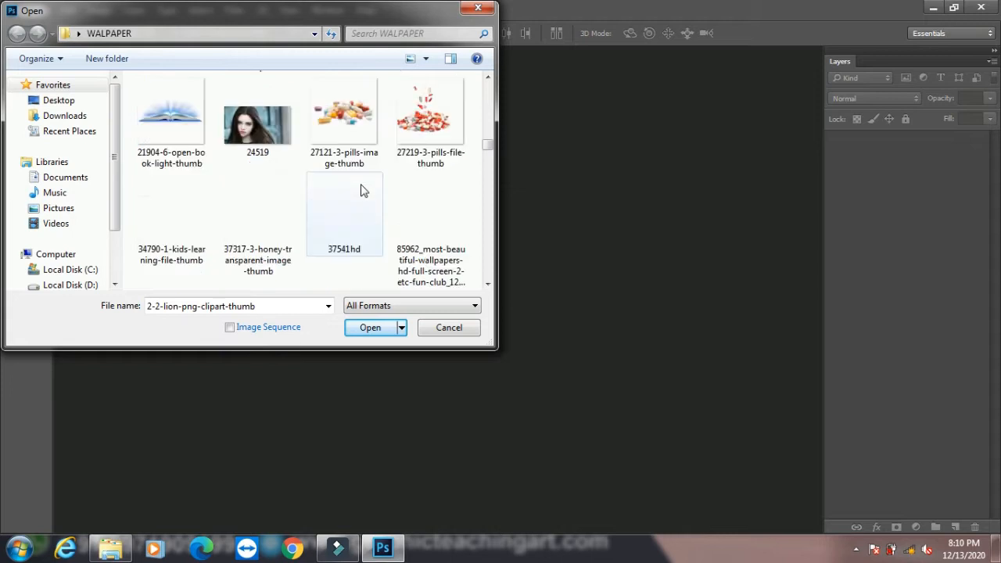
{"action": "left_click", "coordinate": [258, 223]}
{"action": "left_click", "coordinate": [370, 327]}
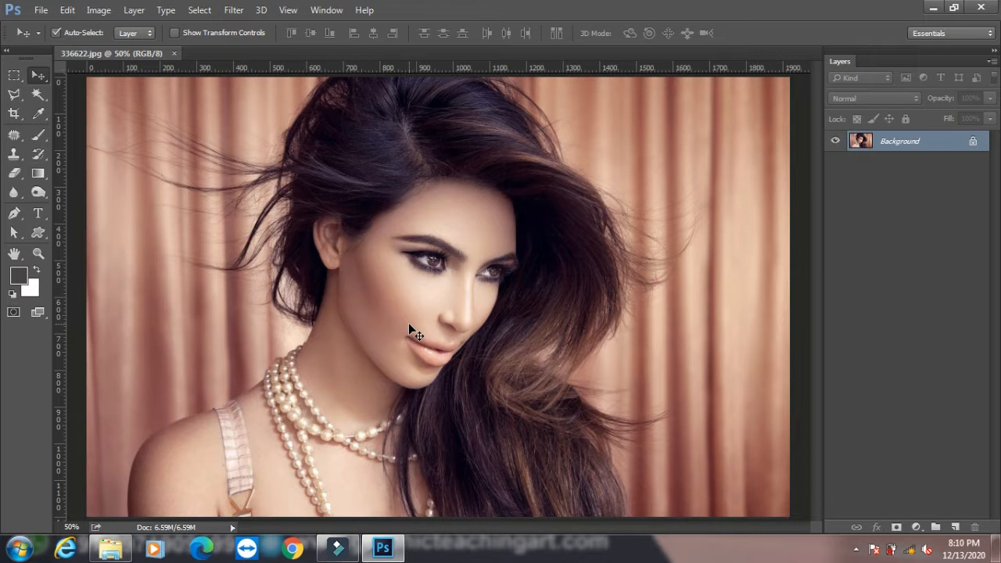
Select the entire photo and copy it to the clipboard.
{"action": "key", "text": "ctrl+a"}
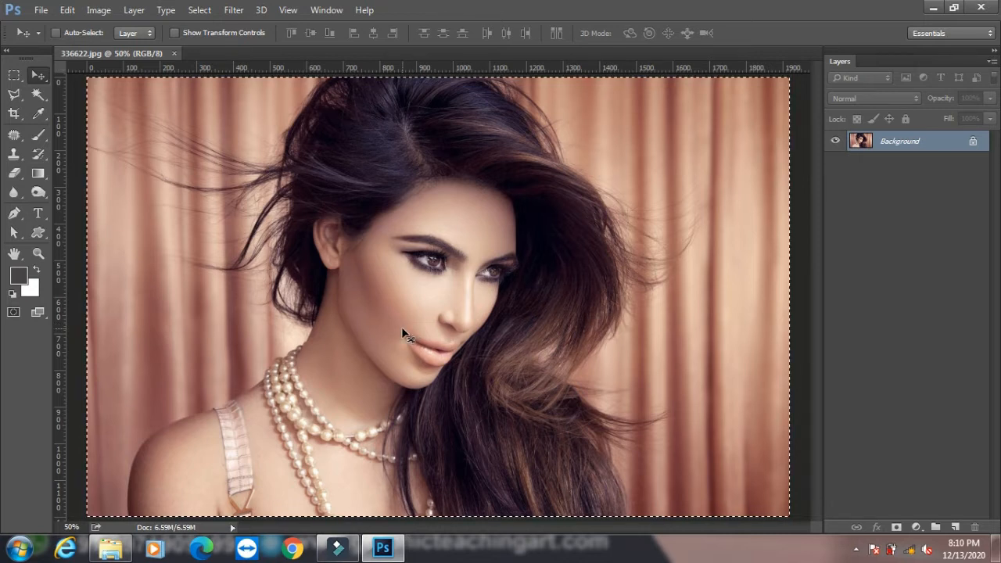
{"action": "key", "text": "ctrl+c"}
{"action": "key", "text": "ctrl+n"}
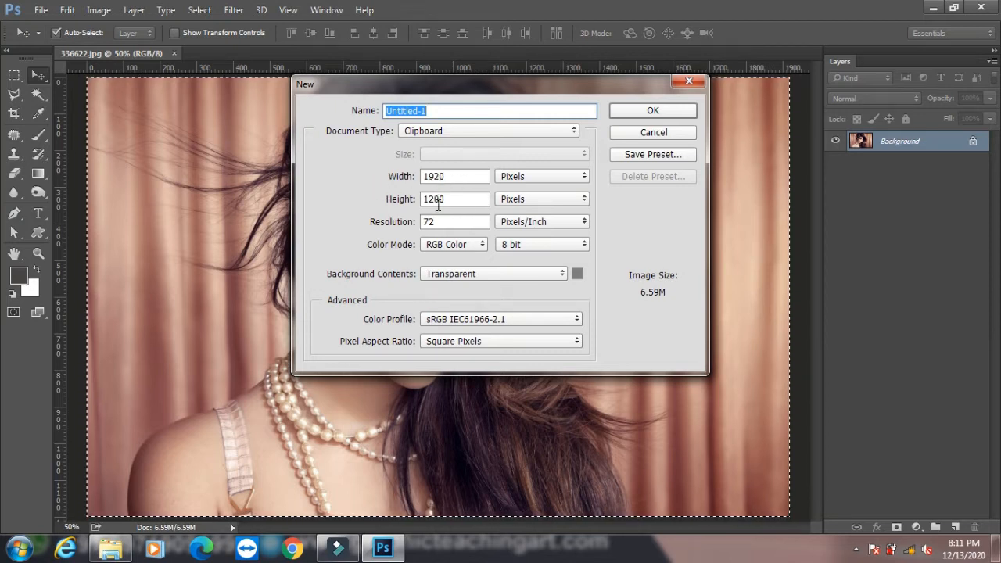
{"action": "left_click", "coordinate": [653, 110]}
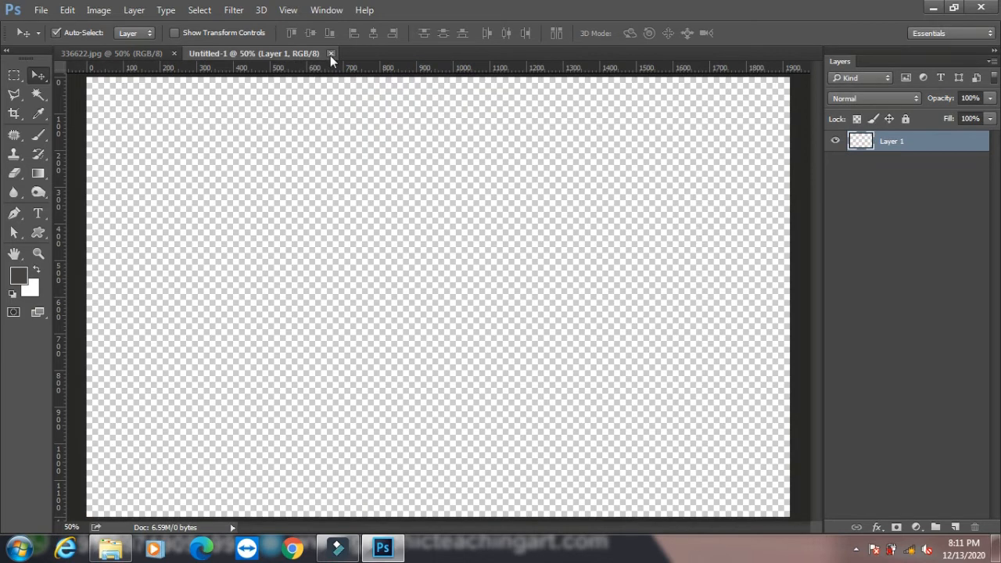
{"action": "left_click", "coordinate": [331, 53]}
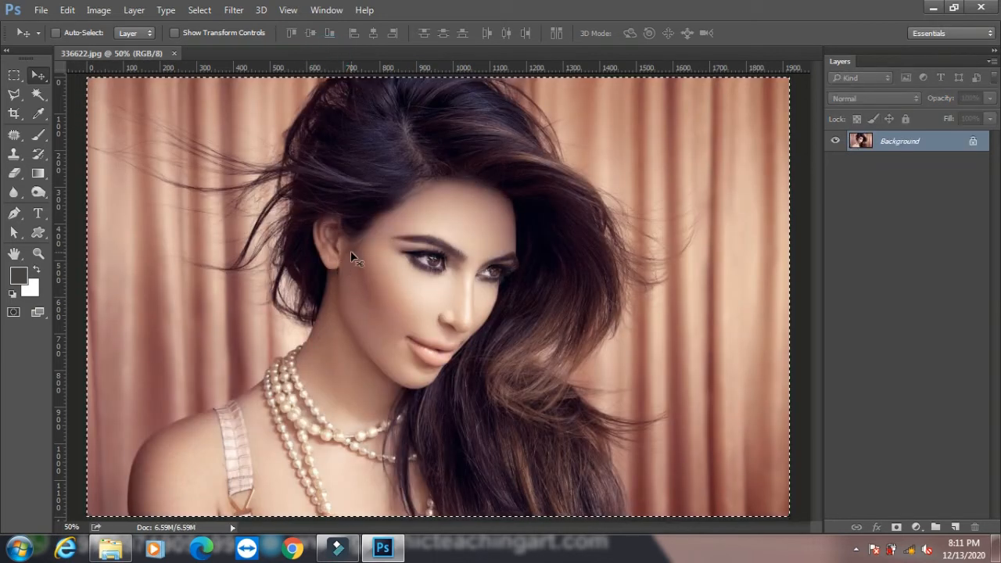
Create a new document at the clipboard size of 1920 × 1200 pixels with a white background.
{"action": "key", "text": "ctrl+n"}
{"action": "left_click", "coordinate": [491, 273]}
{"action": "left_click", "coordinate": [475, 290]}
{"action": "left_click", "coordinate": [654, 110]}
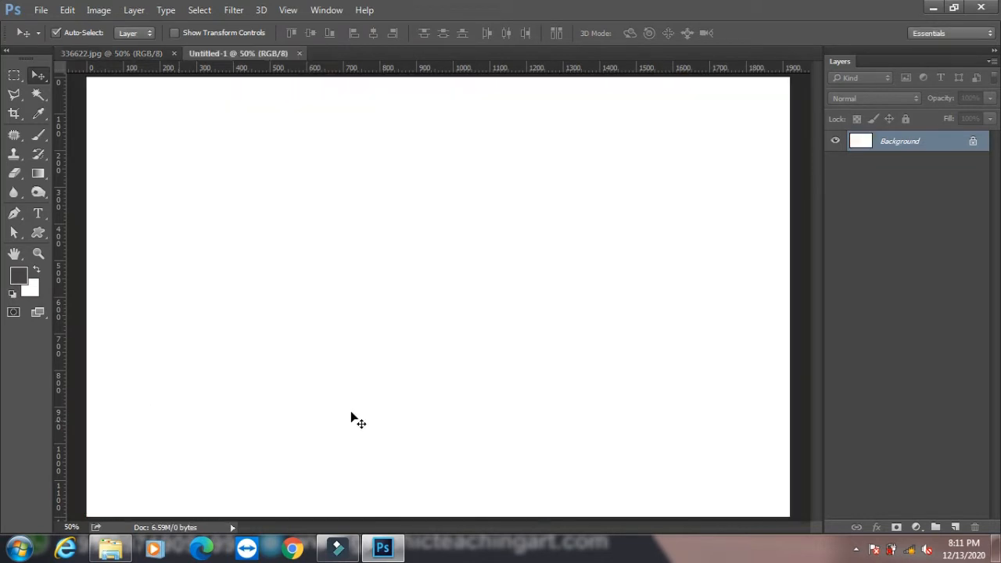
Copy a tall rectangular strip about 610 × 1080 px from the photo's left part and paste it into Untitled-1.
{"action": "left_click", "coordinate": [117, 55]}
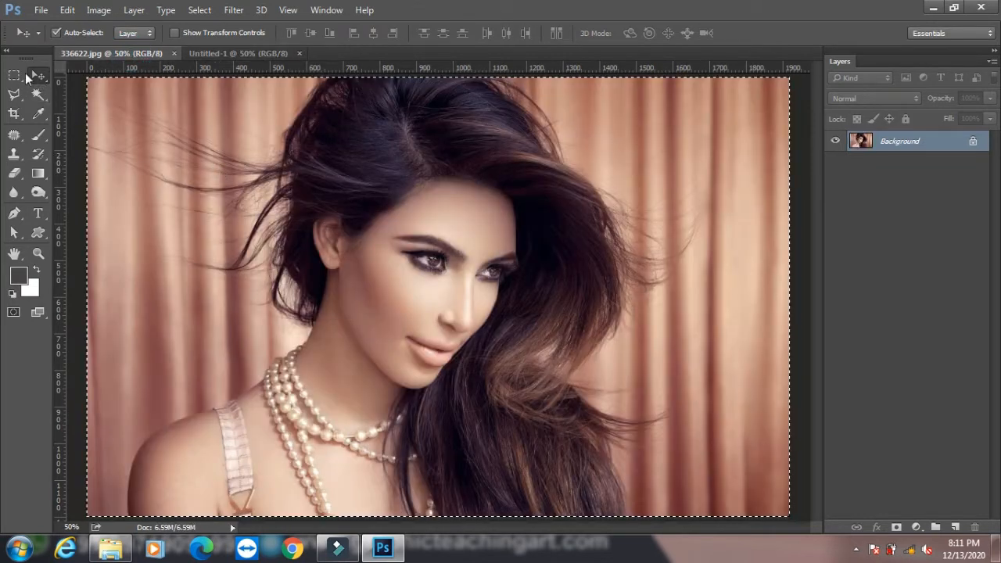
{"action": "left_click", "coordinate": [15, 75]}
{"action": "left_click_drag", "start_coordinate": [122, 106], "coordinate": [346, 501]}
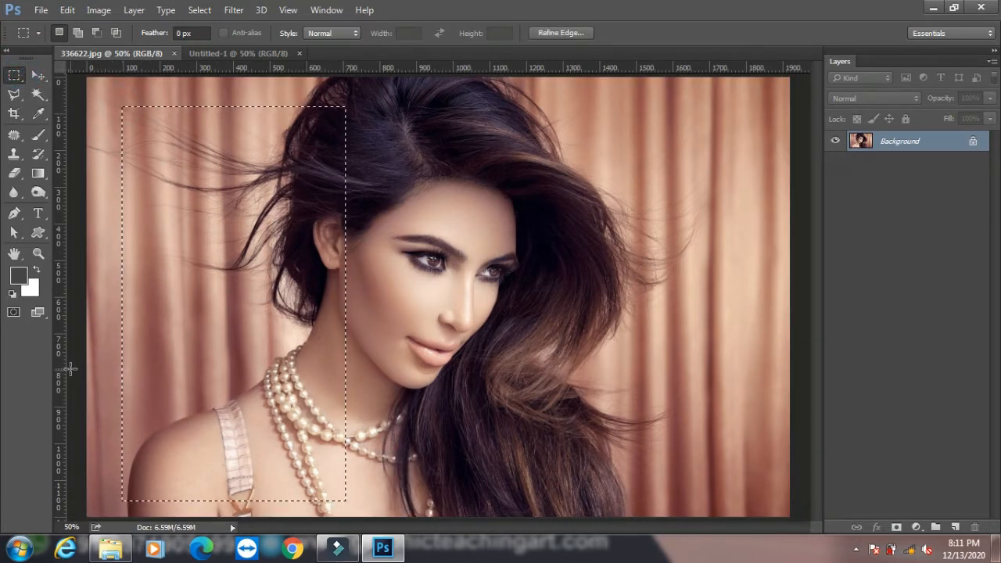
{"action": "left_click", "coordinate": [253, 55]}
{"action": "key", "text": "ctrl+v"}
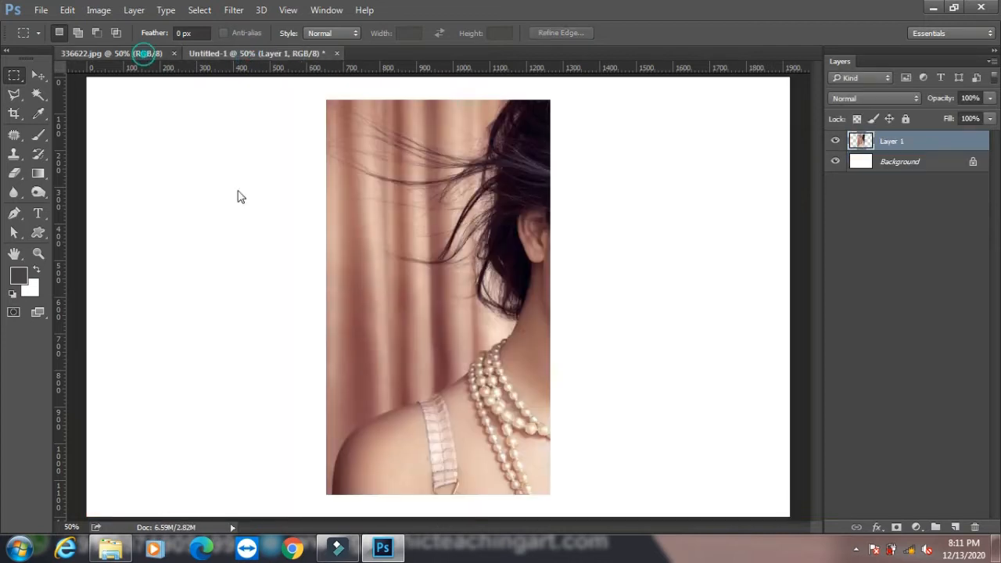
Shift the rectangular selection right over the face in 336622.jpg and paste that overlapping strip into Untitled-1 as a second layer.
{"action": "left_click", "coordinate": [143, 54]}
{"action": "left_click_drag", "start_coordinate": [271, 247], "coordinate": [452, 247]}
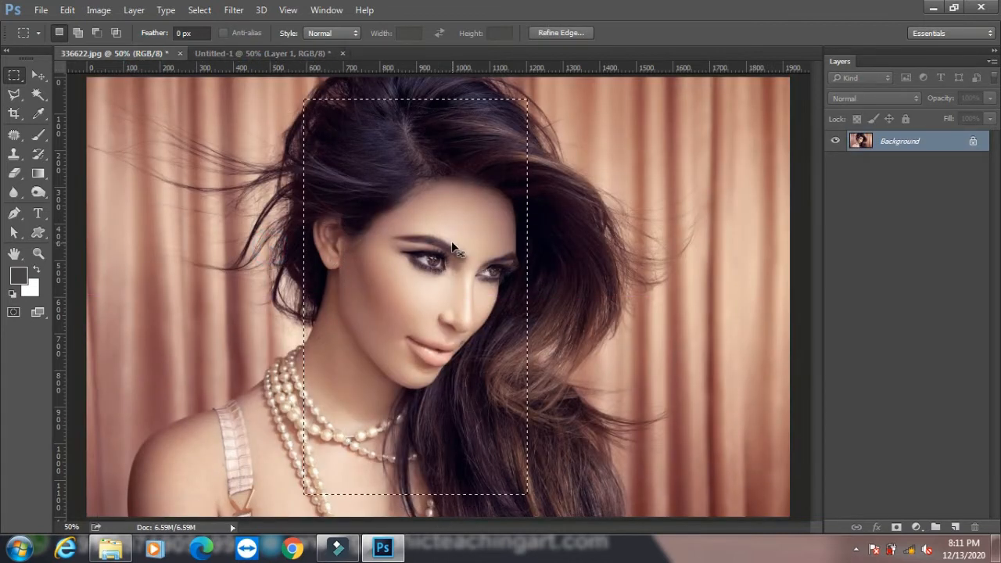
{"action": "left_click", "coordinate": [277, 53]}
{"action": "key", "text": "ctrl+shift+alt+n"}
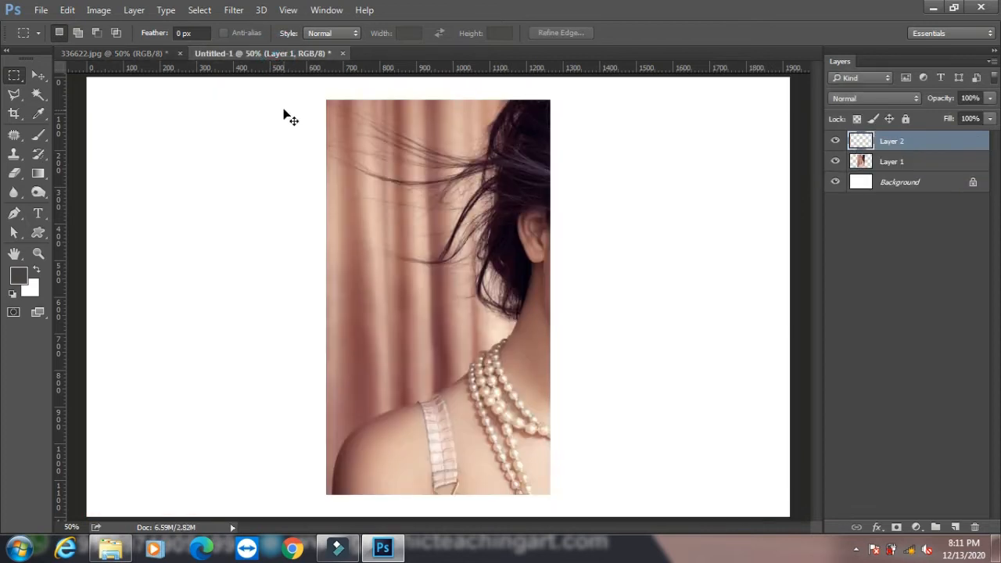
{"action": "key", "text": "ctrl+v"}
Shift the photo's selection over the face and the right side of the hair, and paste that strip into Untitled-1 as a third layer.
{"action": "left_click", "coordinate": [143, 53]}
{"action": "left_click_drag", "start_coordinate": [390, 261], "coordinate": [502, 284]}
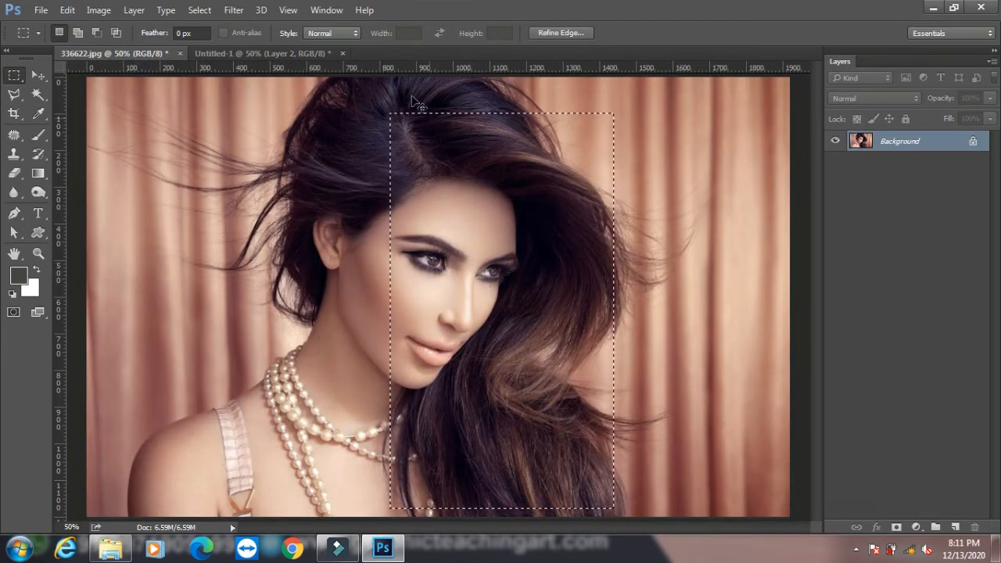
{"action": "key", "text": "ctrl+c"}
{"action": "left_click", "coordinate": [267, 53]}
{"action": "key", "text": "ctrl+shift+alt+n"}
{"action": "key", "text": "ctrl+v"}
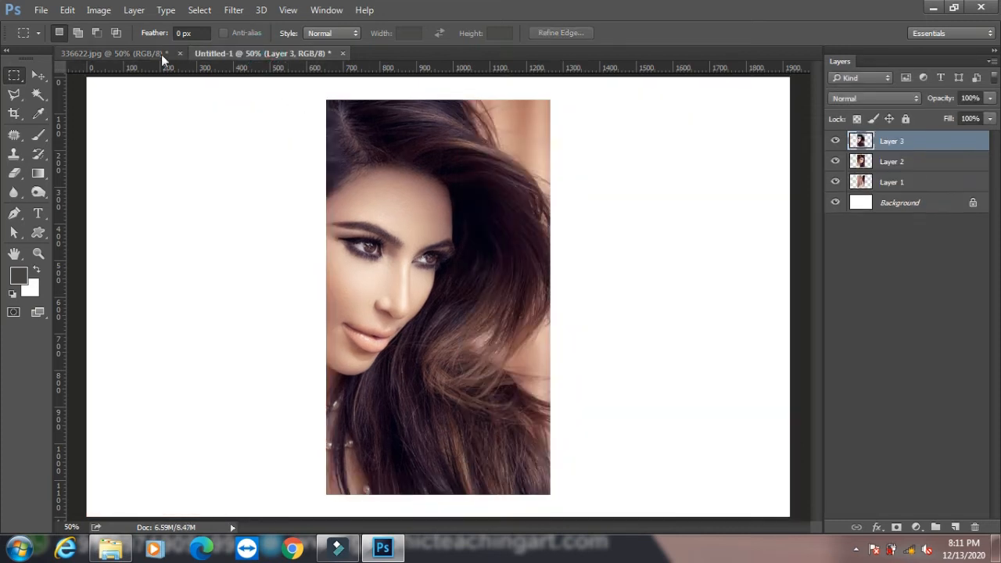
Shift the photo's selection to the curtain area near the right edge and paste that strip into Untitled-1 as a fourth layer.
{"action": "left_click", "coordinate": [161, 54]}
{"action": "left_click_drag", "start_coordinate": [479, 239], "coordinate": [632, 216]}
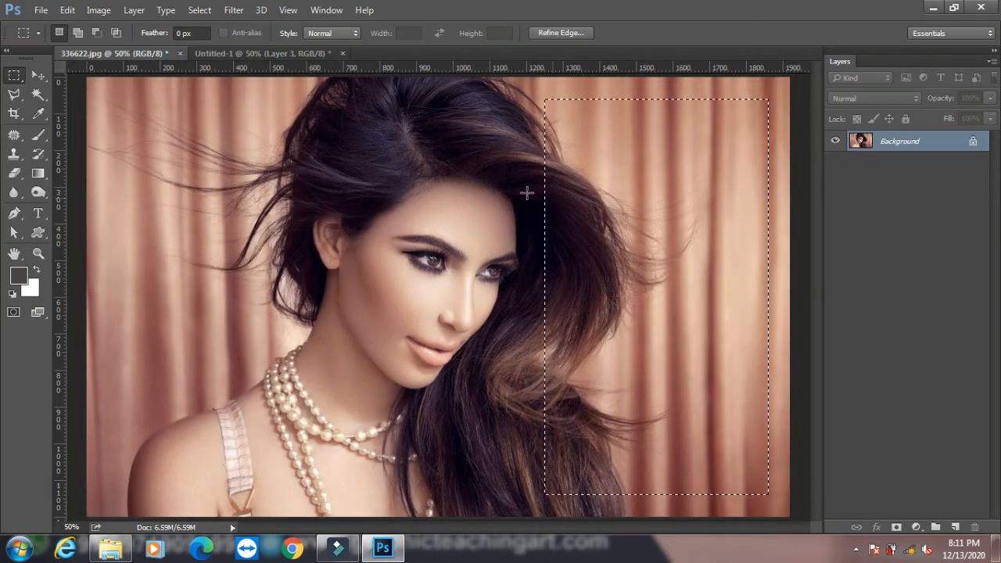
{"action": "left_click", "coordinate": [272, 53]}
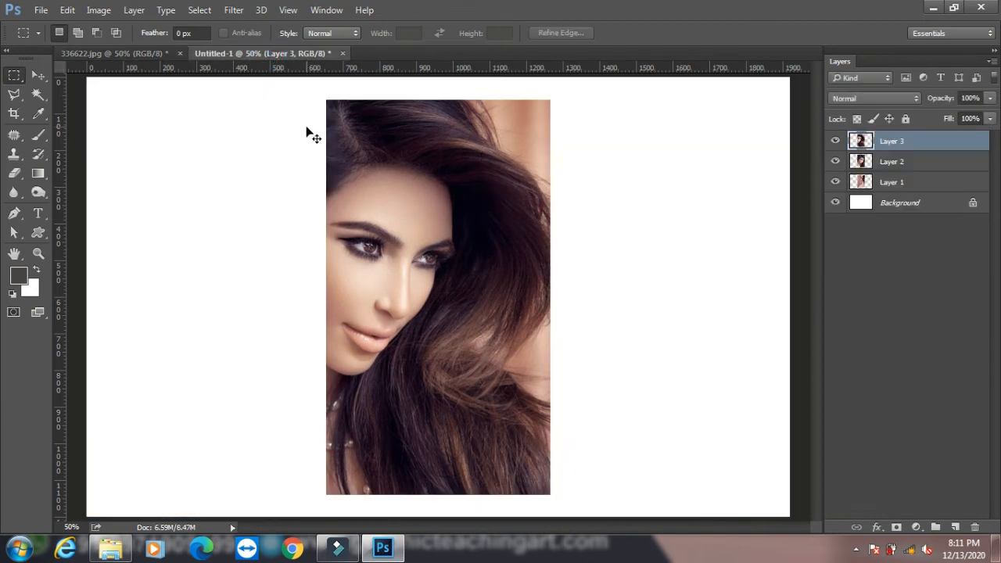
{"action": "key", "text": "ctrl+v"}
Spread the four pasted strips side by side across the canvas in left-to-right order, leaving uneven heights and gaps between them.
{"action": "left_click", "coordinate": [38, 75]}
{"action": "left_click_drag", "start_coordinate": [476, 199], "coordinate": [622, 295]}
{"action": "left_click", "coordinate": [427, 196]}
{"action": "left_click_drag", "start_coordinate": [427, 196], "coordinate": [404, 315]}
{"action": "left_click_drag", "start_coordinate": [380, 146], "coordinate": [380, 224]}
{"action": "left_click_drag", "start_coordinate": [412, 121], "coordinate": [75, 145]}
{"action": "left_click_drag", "start_coordinate": [188, 203], "coordinate": [144, 193]}
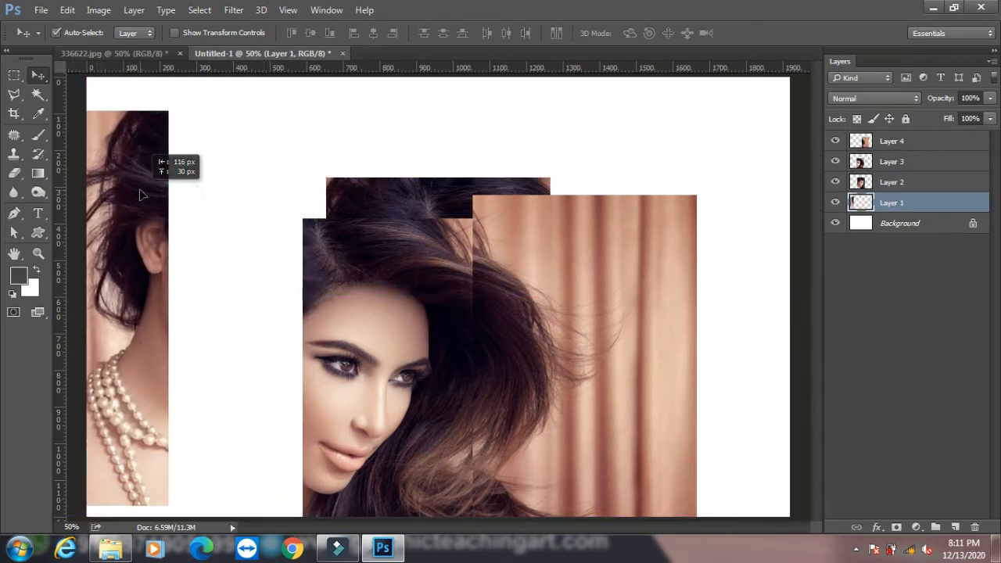
{"action": "left_click_drag", "start_coordinate": [526, 242], "coordinate": [767, 144]}
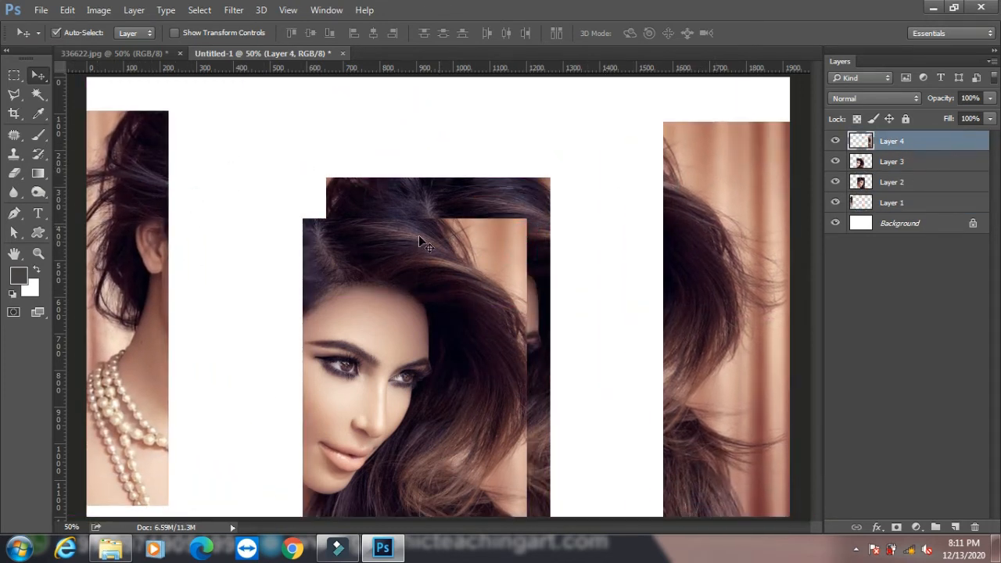
{"action": "left_click_drag", "start_coordinate": [416, 241], "coordinate": [428, 314]}
{"action": "left_click_drag", "start_coordinate": [435, 220], "coordinate": [300, 125]}
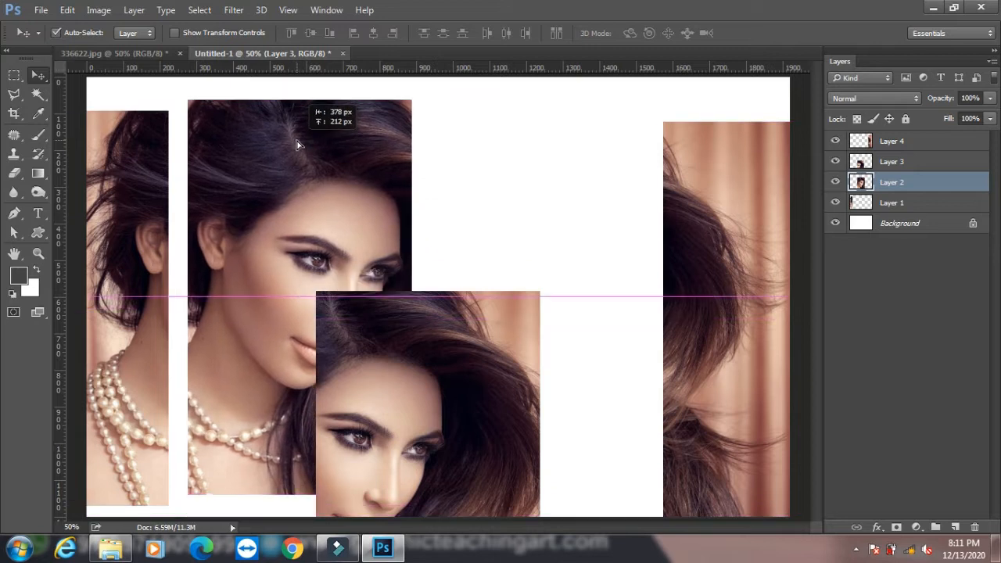
{"action": "left_click_drag", "start_coordinate": [467, 415], "coordinate": [590, 181]}
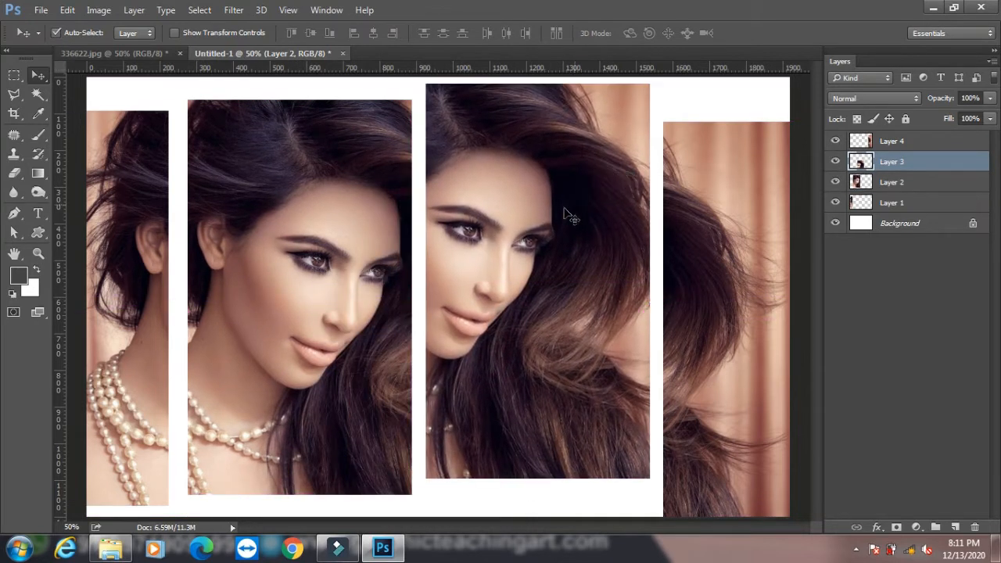
Select Layer 1 through Layer 4 and auto-align them with the Perspective projection.
{"action": "left_click", "coordinate": [67, 10]}
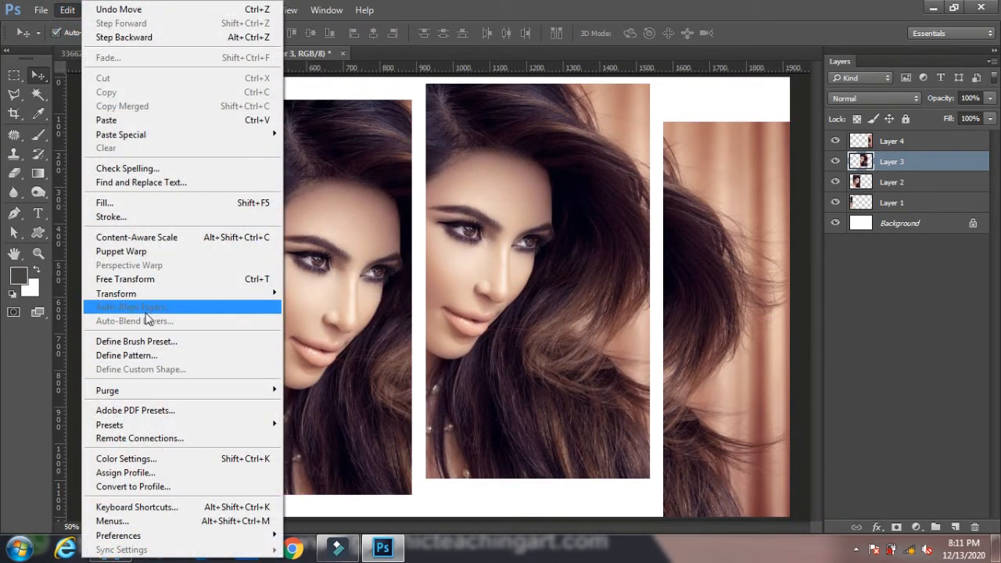
{"action": "left_click", "coordinate": [908, 146]}
{"action": "left_click", "coordinate": [909, 143]}
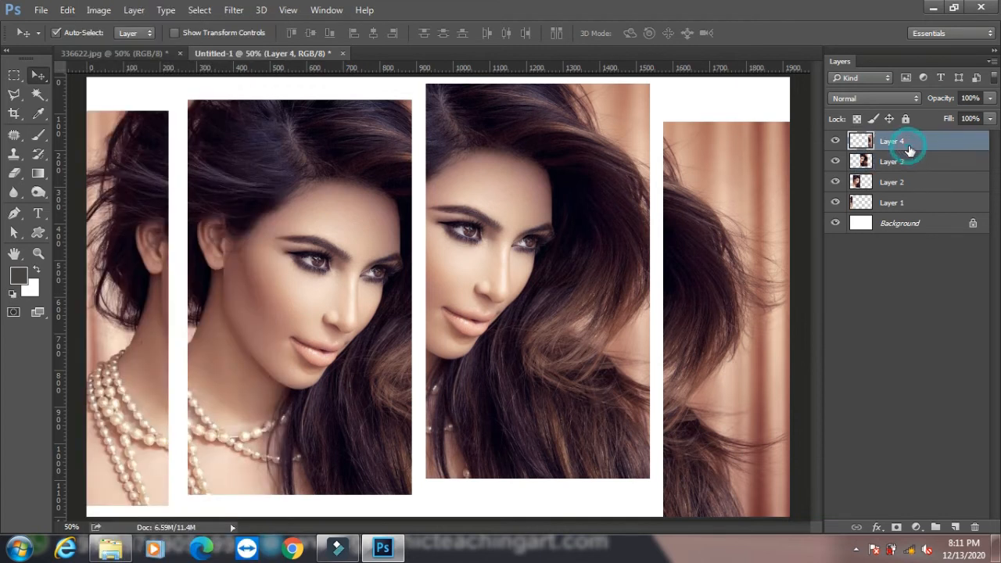
{"action": "left_click", "coordinate": [917, 204], "text": "shift"}
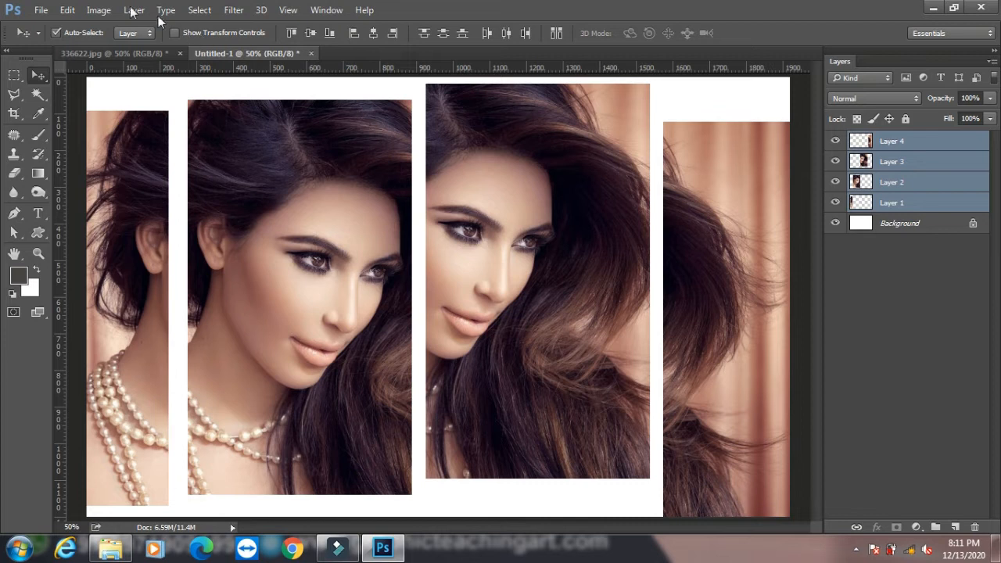
{"action": "left_click", "coordinate": [67, 10]}
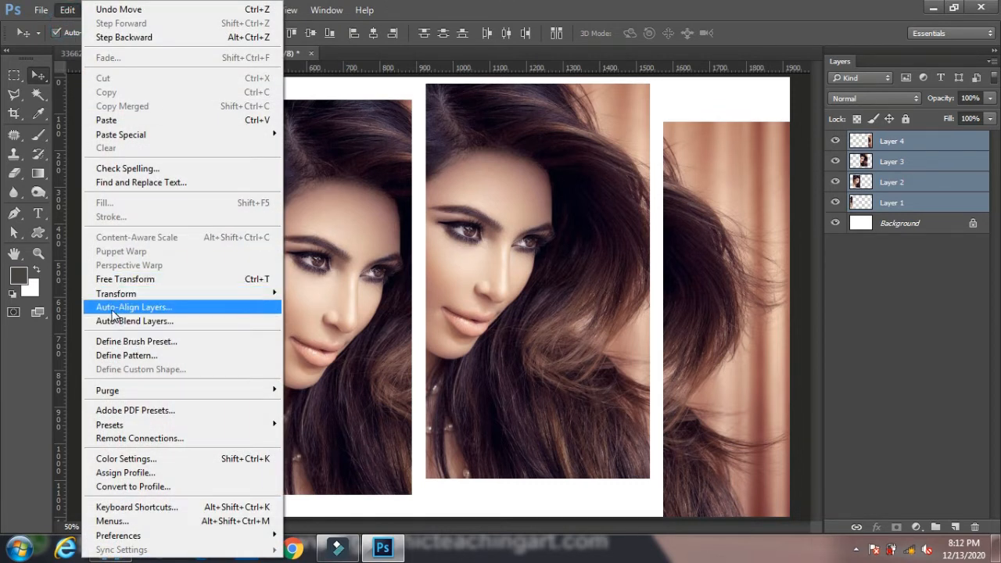
{"action": "left_click", "coordinate": [157, 312]}
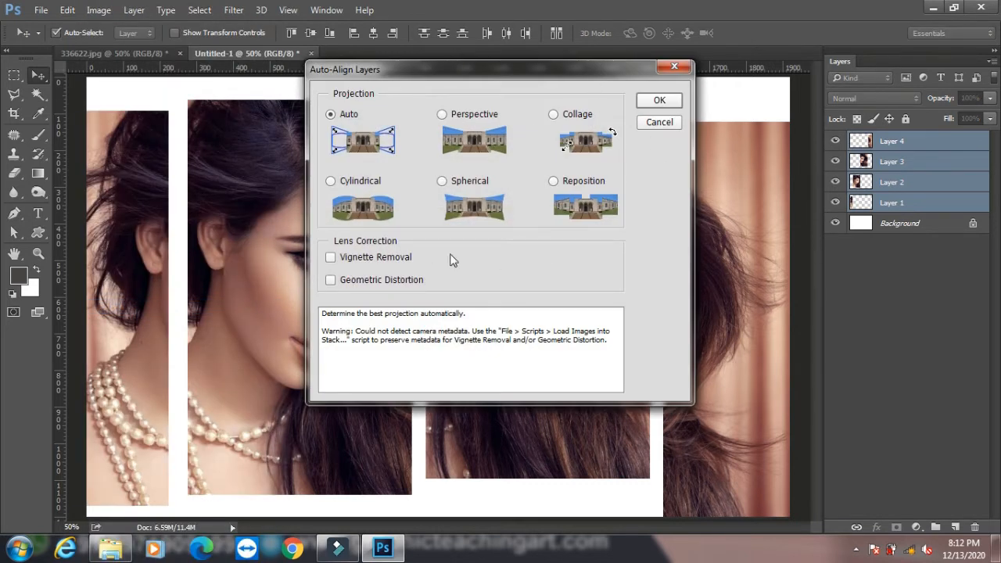
{"action": "left_click", "coordinate": [442, 115]}
{"action": "left_click", "coordinate": [660, 100]}
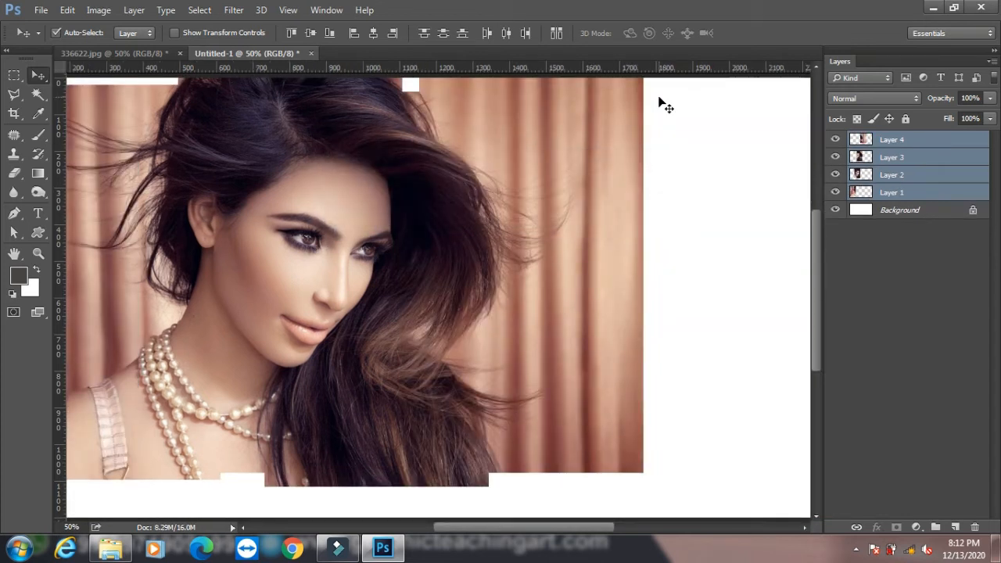
Nudge the Layer 4 strip slightly right to check its seam with the aligned strips, and undo the move.
{"action": "left_click", "coordinate": [689, 249]}
{"action": "mouse_move", "coordinate": [554, 209]}
{"action": "left_mouse_down"}
{"action": "mouse_move", "coordinate": [647, 210]}
{"action": "mouse_move", "coordinate": [563, 226]}
{"action": "mouse_move", "coordinate": [572, 219]}
{"action": "left_mouse_up"}
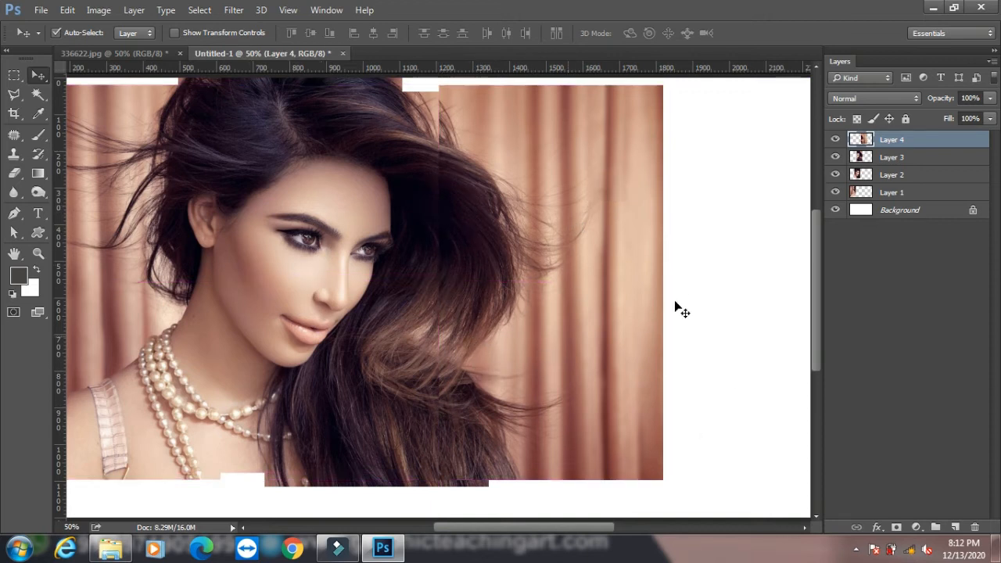
{"action": "key", "text": "ctrl+z"}
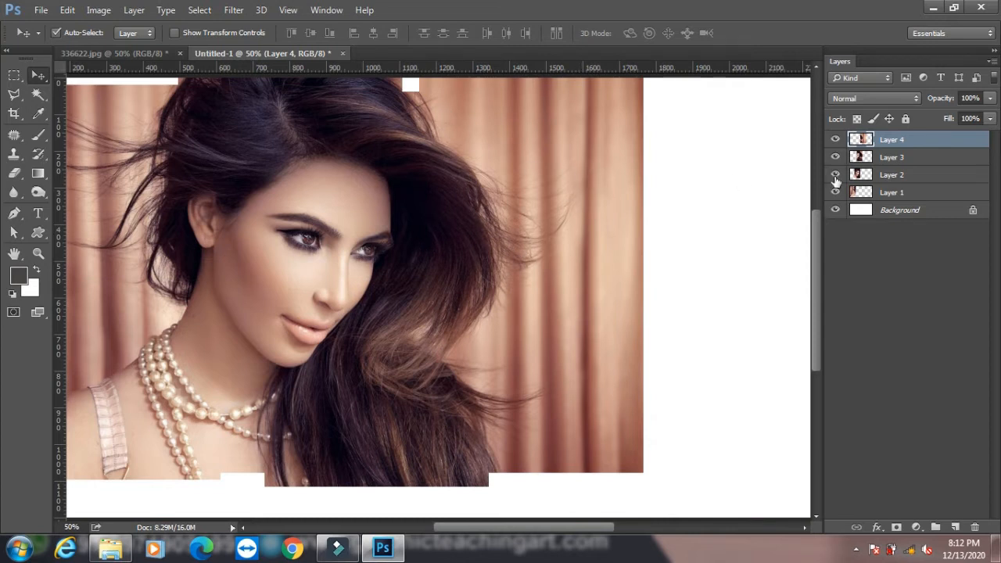
Auto-blend Layer 1 through Layer 4 using the Panorama method with Seamless Tones and Colors enabled.
{"action": "left_click", "coordinate": [888, 199], "text": "shift"}
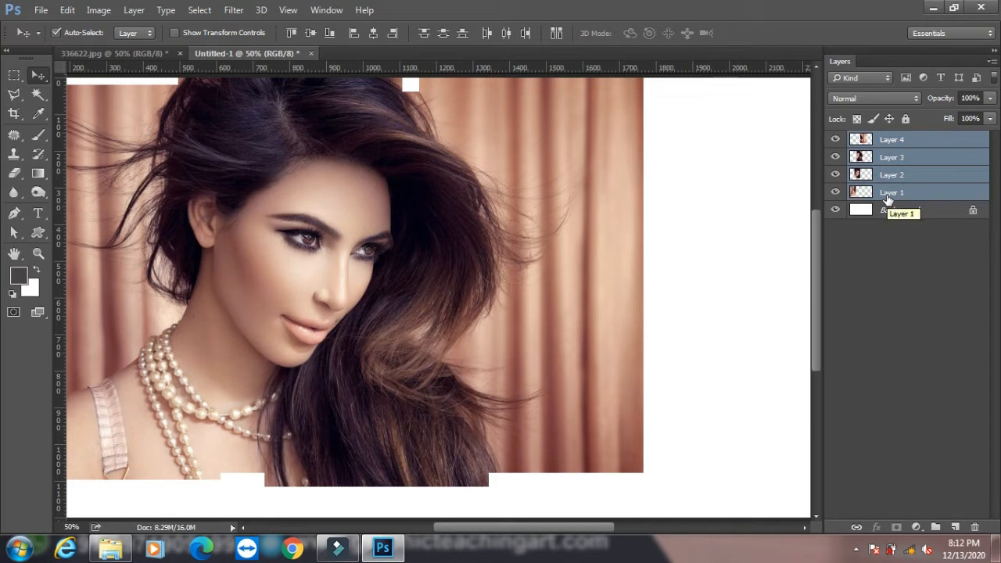
{"action": "left_click", "coordinate": [68, 10]}
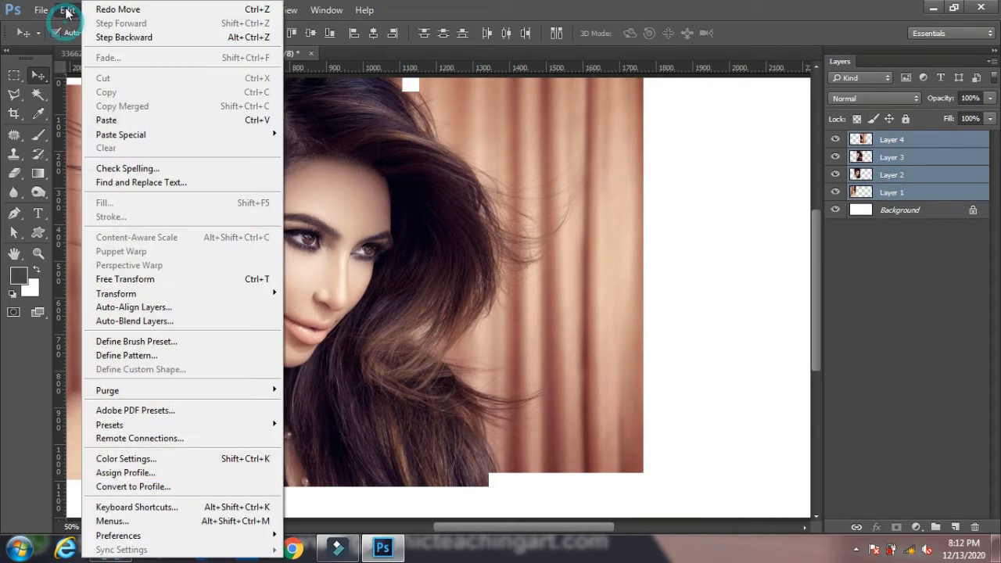
{"action": "left_click", "coordinate": [141, 327]}
{"action": "left_click", "coordinate": [588, 135]}
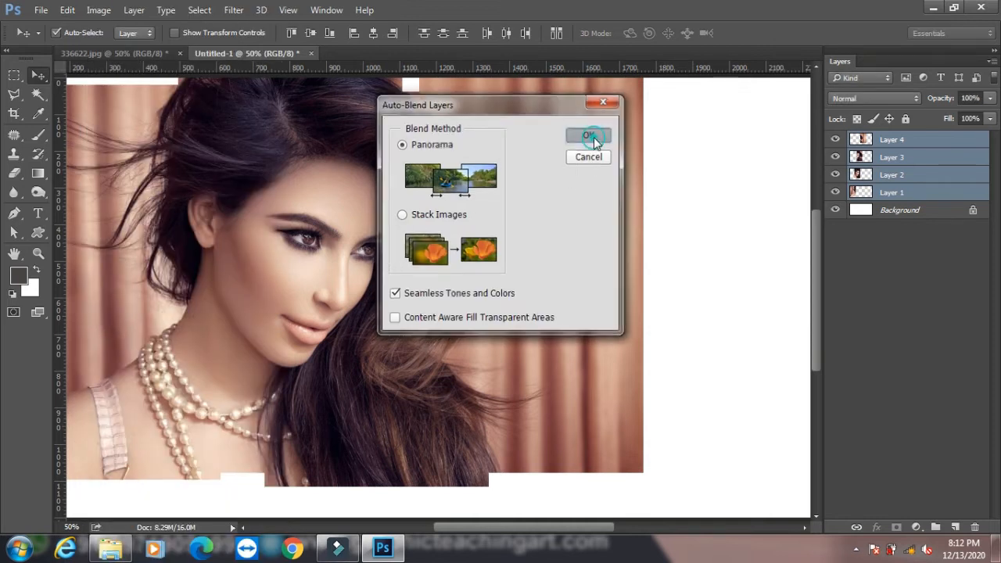
Pull the masked Layer 4 piece to the right to inspect its blended edge, and undo the move.
{"action": "left_click", "coordinate": [683, 197]}
{"action": "left_click_drag", "start_coordinate": [558, 239], "coordinate": [599, 243]}
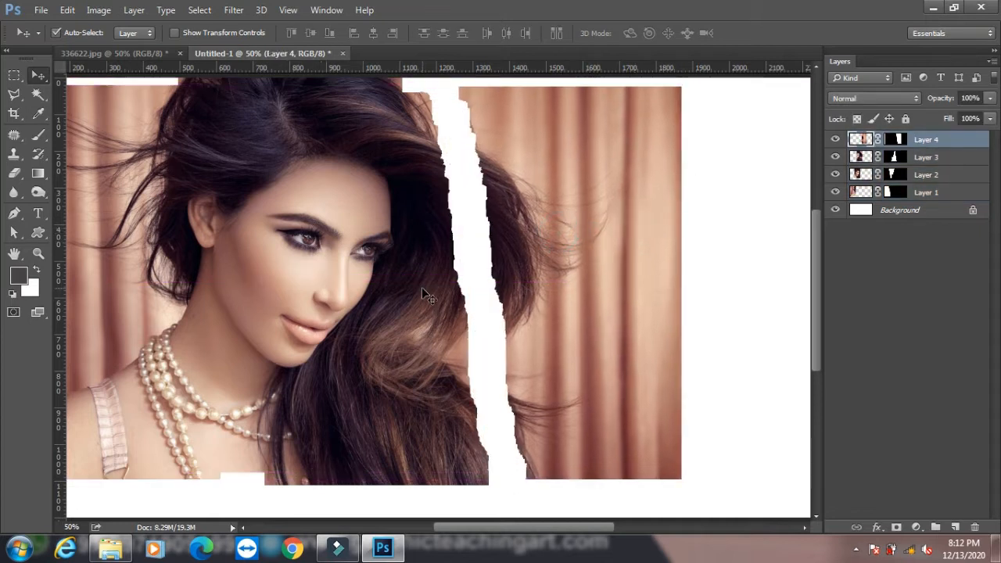
{"action": "key", "text": "ctrl+z"}
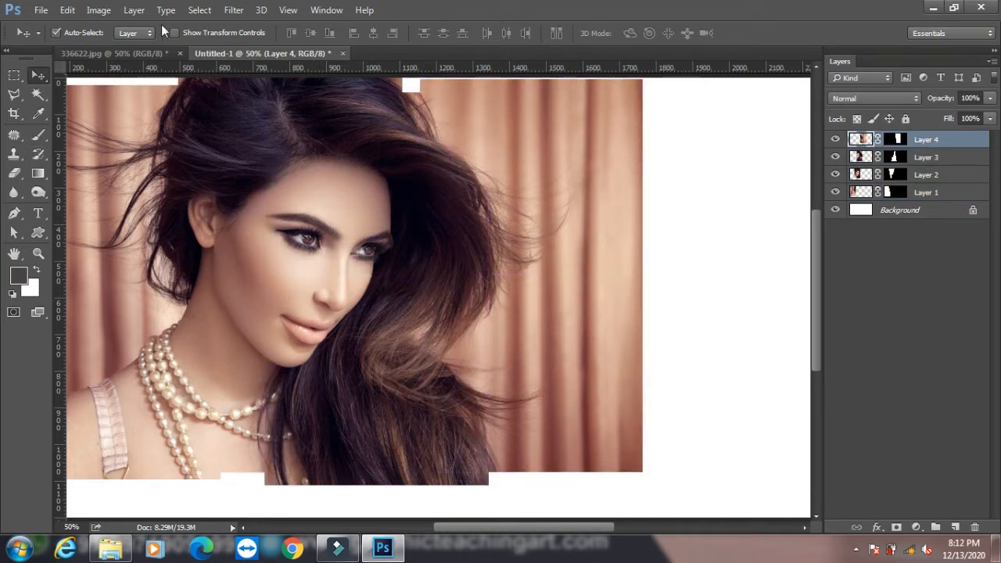
Close the blended strip document and the 336622.jpg portrait without saving changes to either.
{"action": "left_click", "coordinate": [68, 10]}
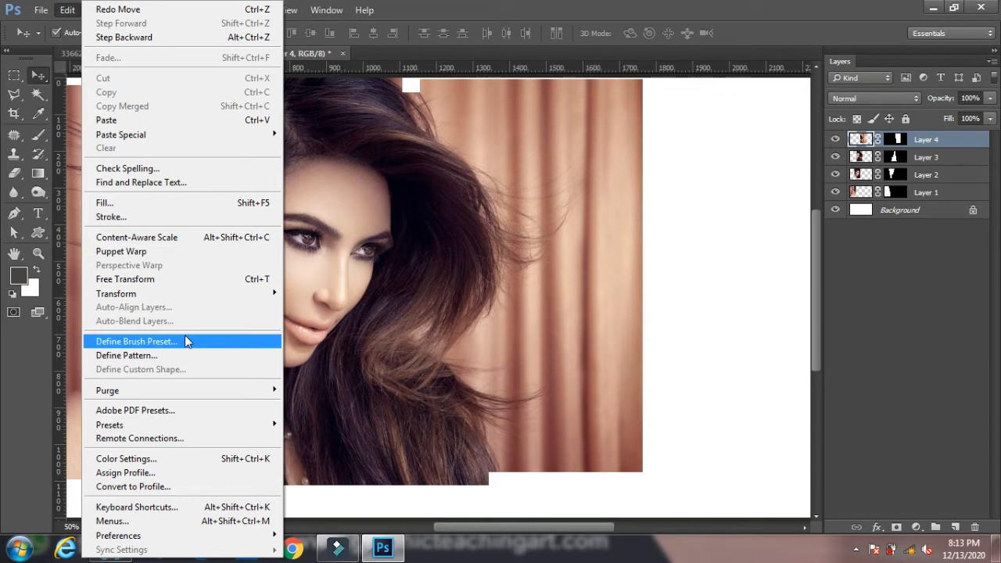
{"action": "left_click", "coordinate": [707, 208]}
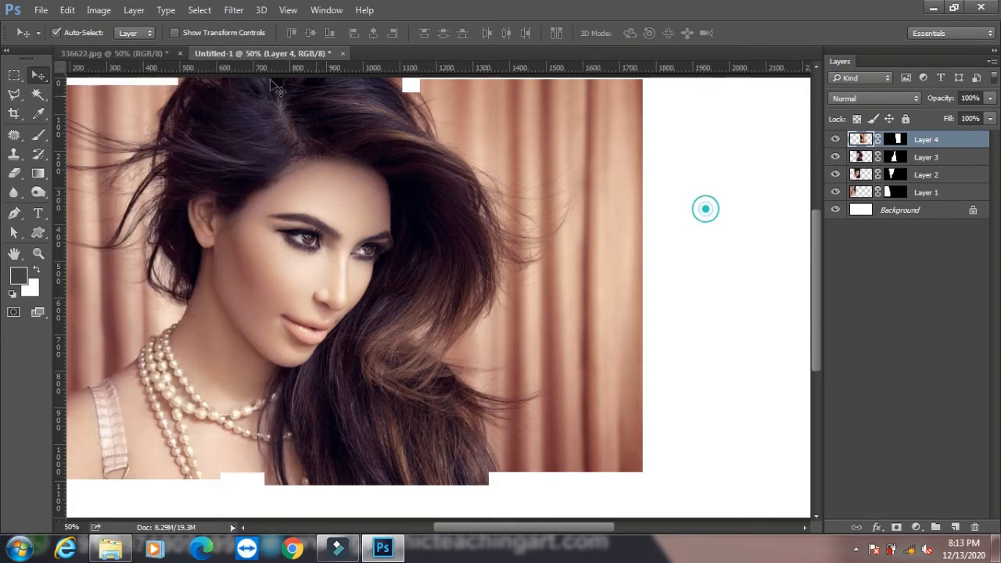
{"action": "left_click", "coordinate": [343, 54]}
{"action": "left_click", "coordinate": [502, 219]}
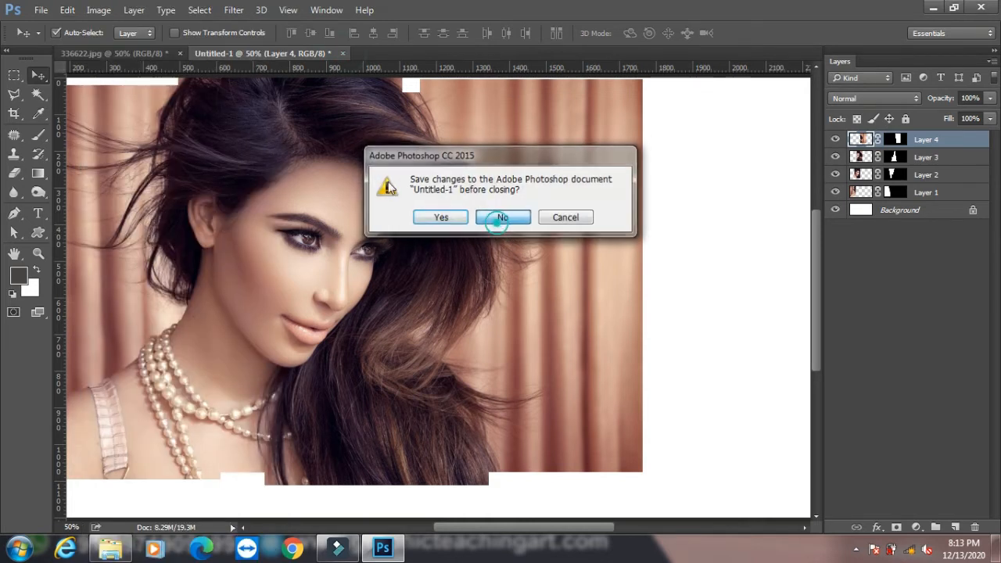
{"action": "left_click", "coordinate": [179, 53]}
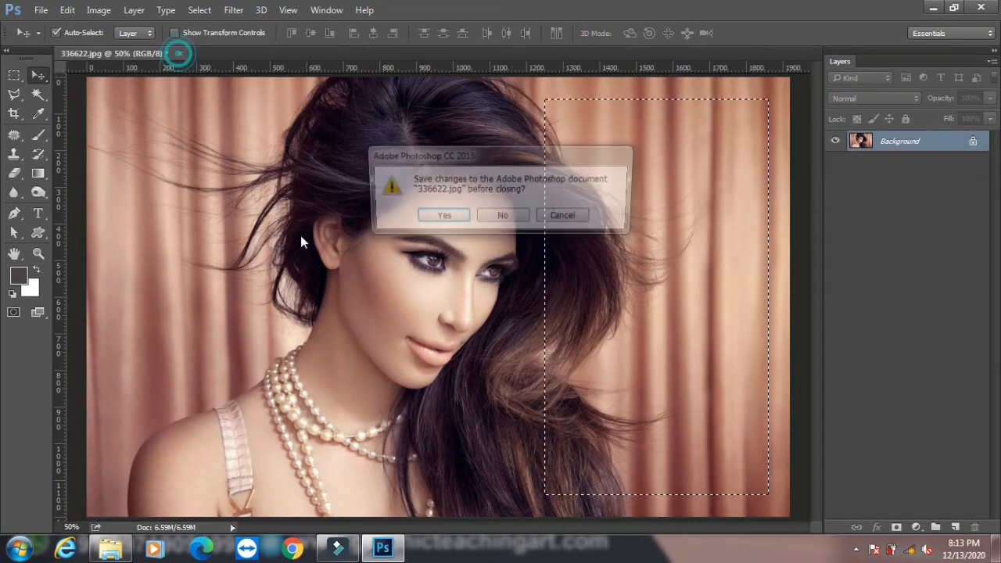
{"action": "left_click", "coordinate": [505, 219]}
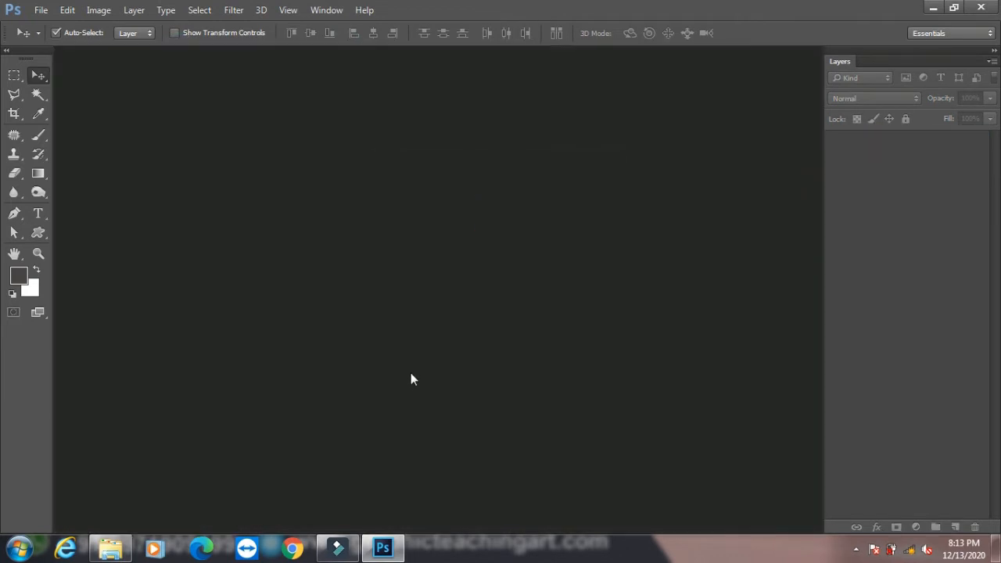
Open the 2-2-lion-png-clipart-thumb image from the WALPAPER folder.
{"action": "double_click", "coordinate": [412, 374]}
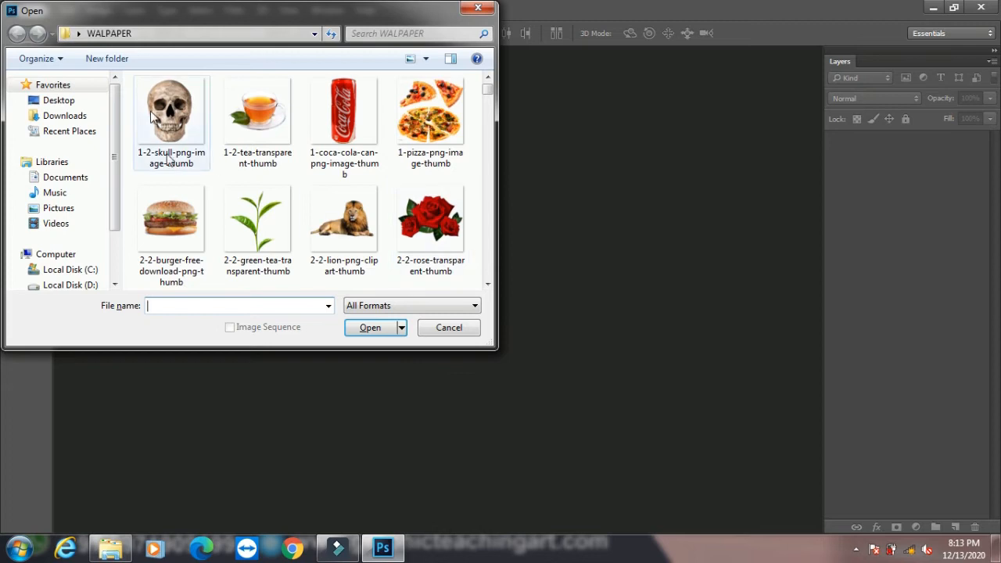
{"action": "left_click", "coordinate": [353, 225]}
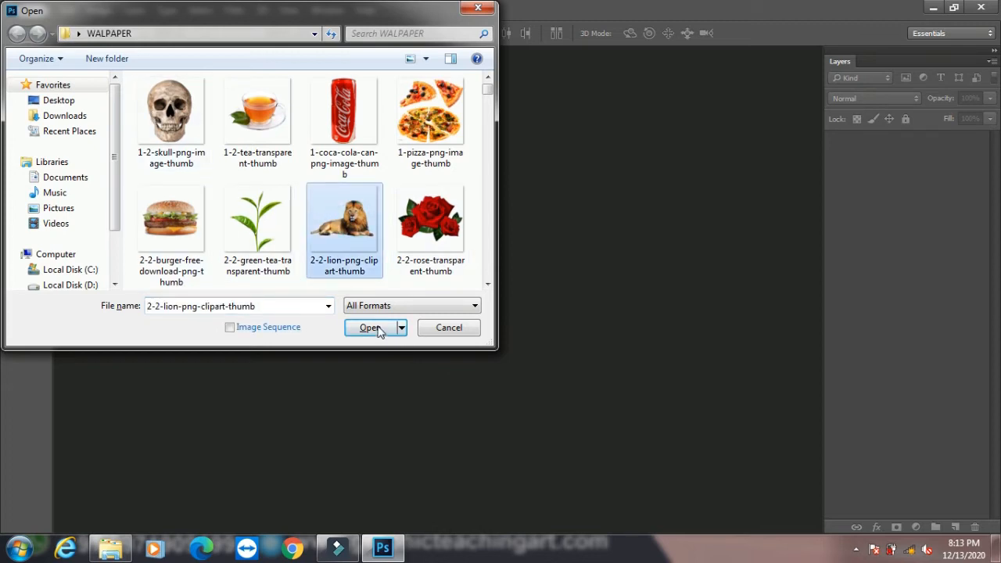
{"action": "left_click", "coordinate": [370, 327]}
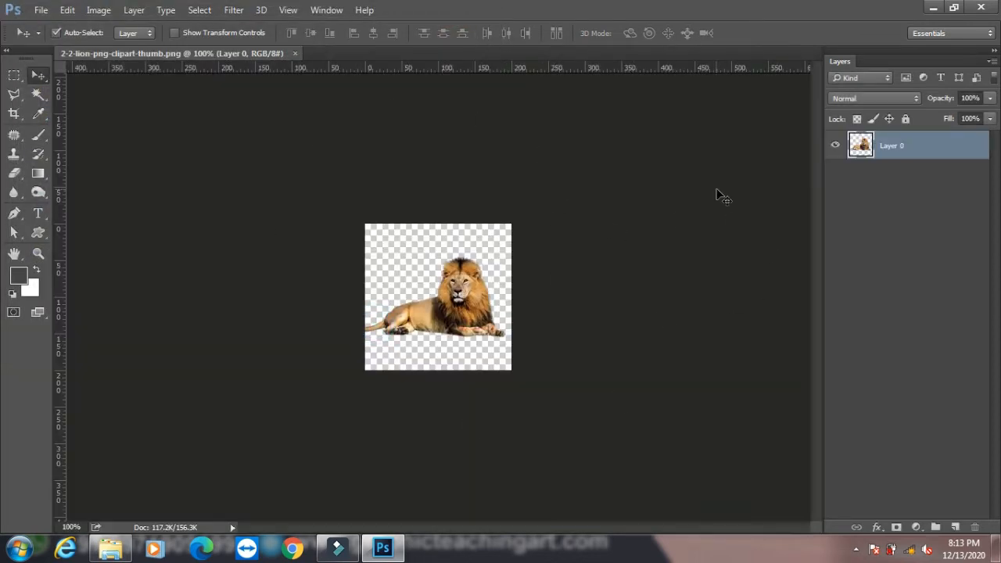
Load the lion's outline as a selection, fill it with the dark grey foreground color on a new layer, and deselect.
{"action": "left_click", "coordinate": [861, 145], "text": "ctrl"}
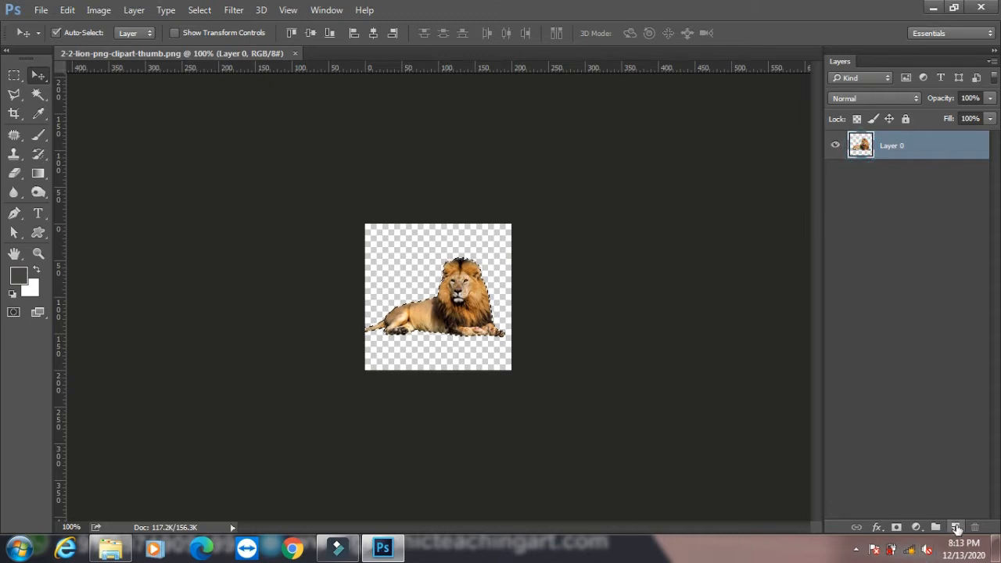
{"action": "left_click", "coordinate": [956, 528]}
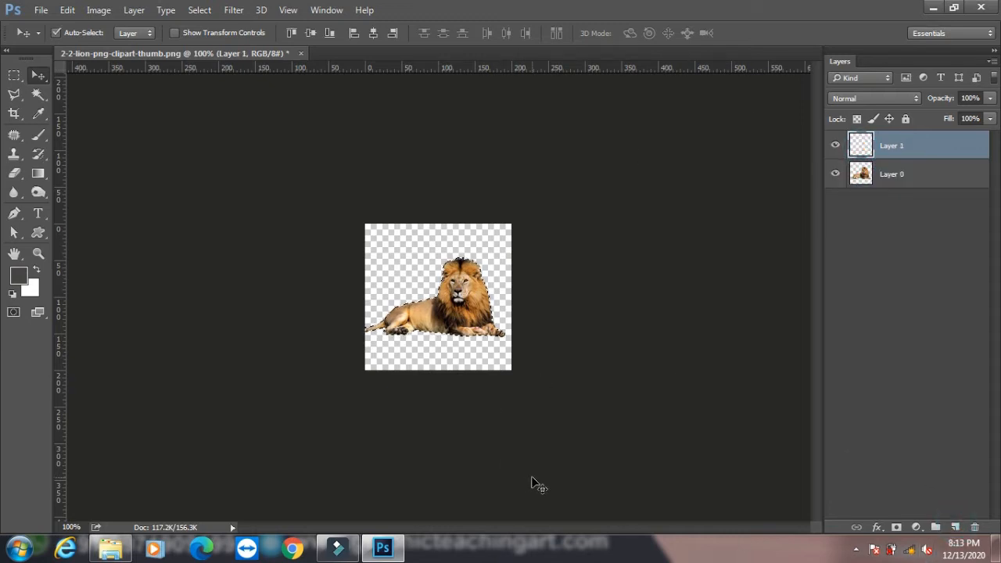
{"action": "key", "text": "alt+BackSpace"}
{"action": "key", "text": "ctrl+d"}
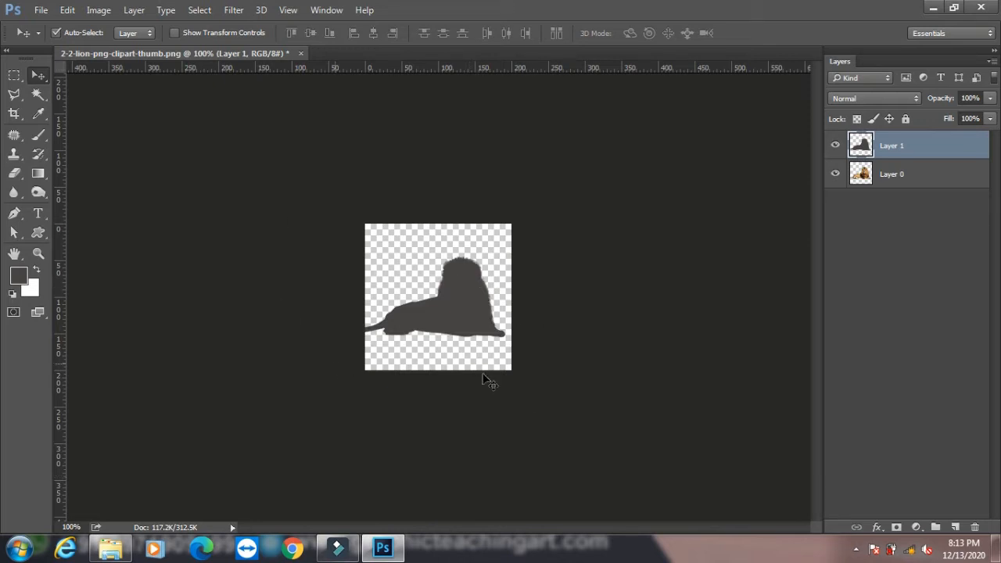
Hide the grey silhouette layer and define the original lion on Layer 0 as a brush preset.
{"action": "left_click", "coordinate": [836, 146]}
{"action": "left_click", "coordinate": [916, 181]}
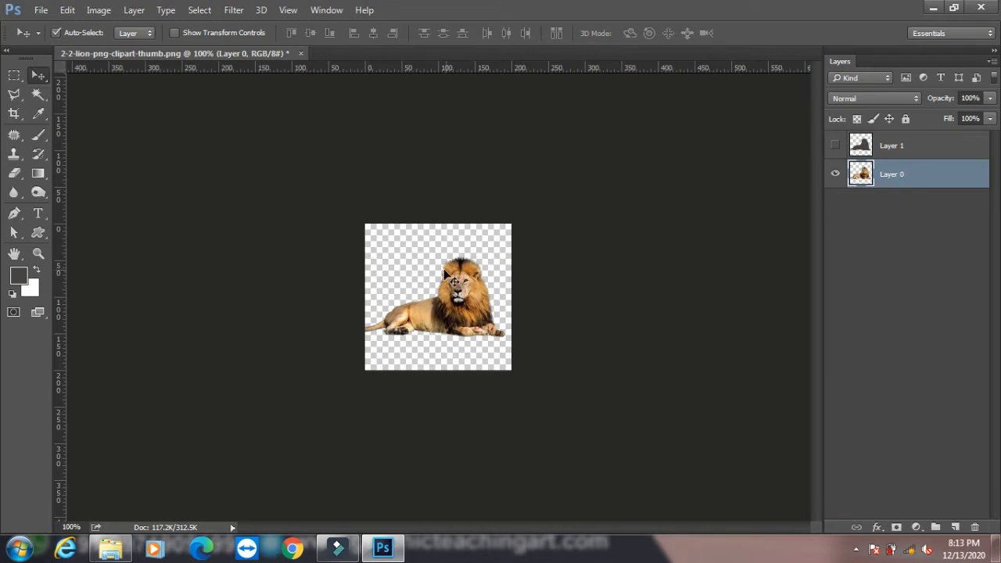
{"action": "left_click", "coordinate": [69, 10]}
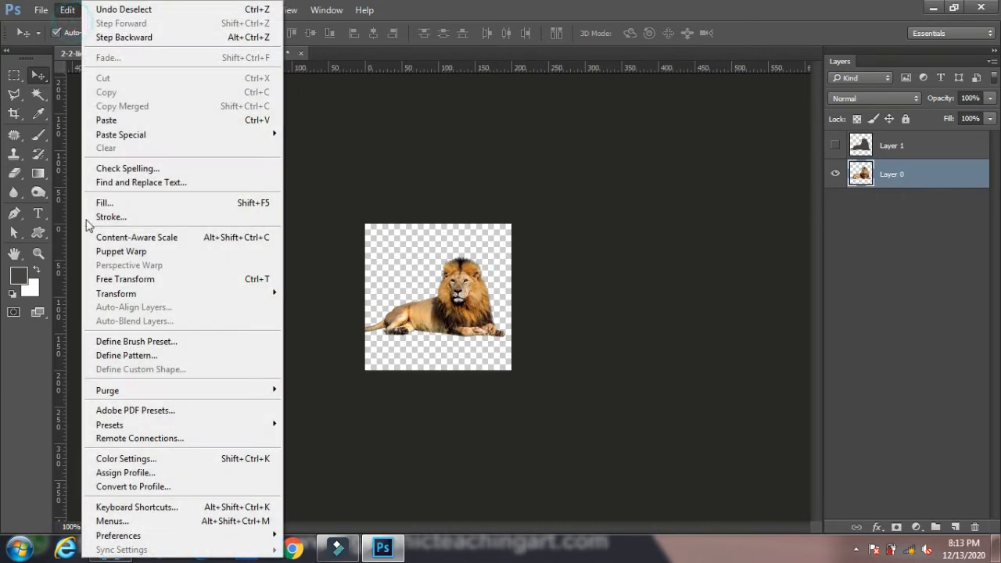
{"action": "left_click", "coordinate": [133, 341]}
{"action": "left_click", "coordinate": [651, 189]}
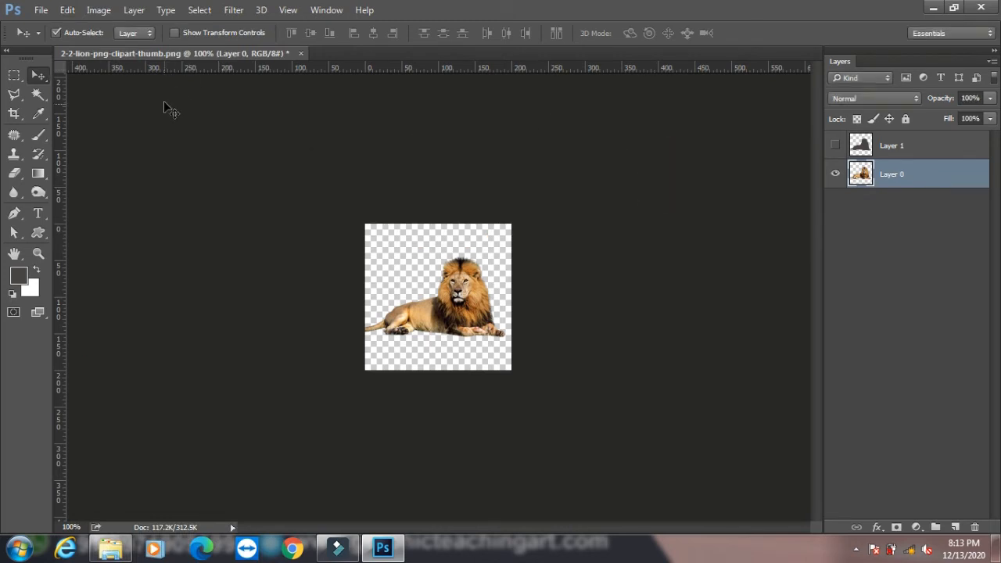
Create a new document using the Photo document type with the Landscape, 5 x 7 size.
{"action": "left_click", "coordinate": [41, 11]}
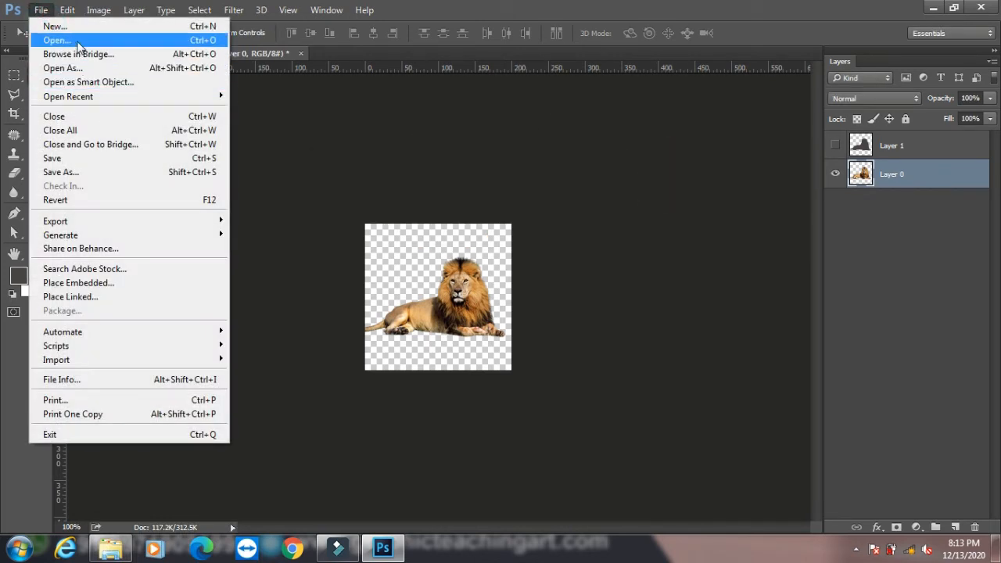
{"action": "left_click", "coordinate": [79, 31]}
{"action": "left_click", "coordinate": [487, 137]}
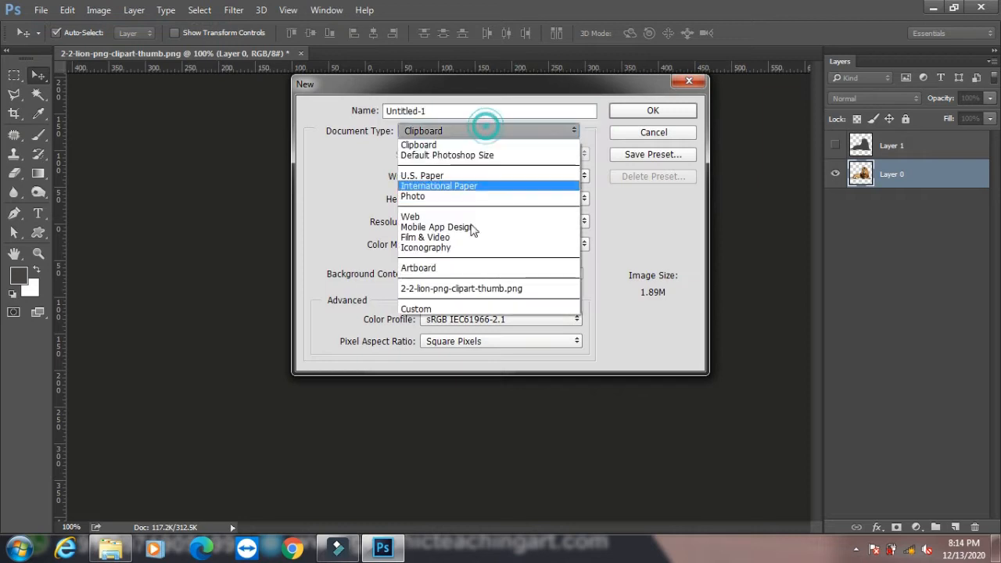
{"action": "left_click", "coordinate": [451, 195]}
{"action": "left_click", "coordinate": [475, 156]}
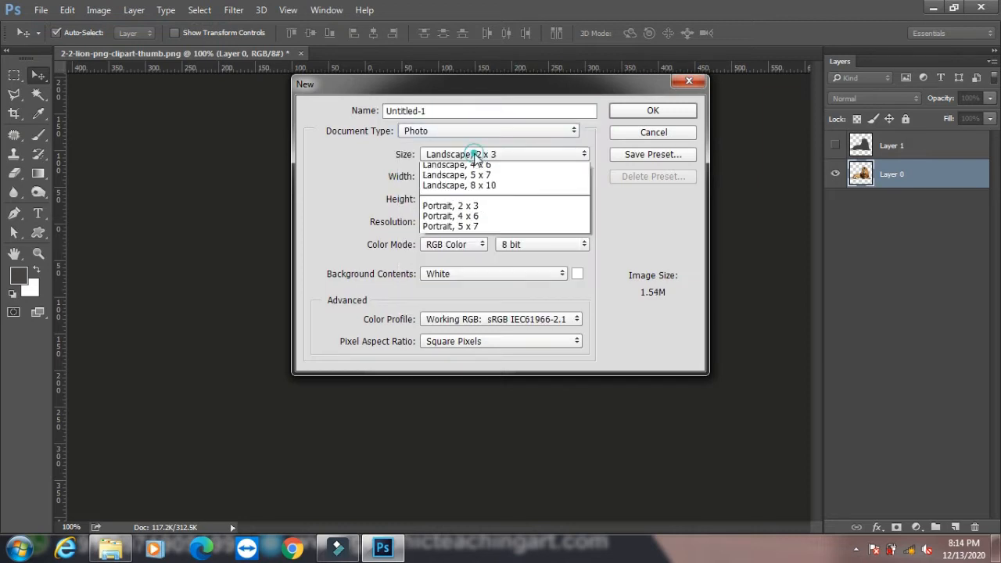
{"action": "left_click", "coordinate": [476, 190]}
{"action": "left_click", "coordinate": [667, 112]}
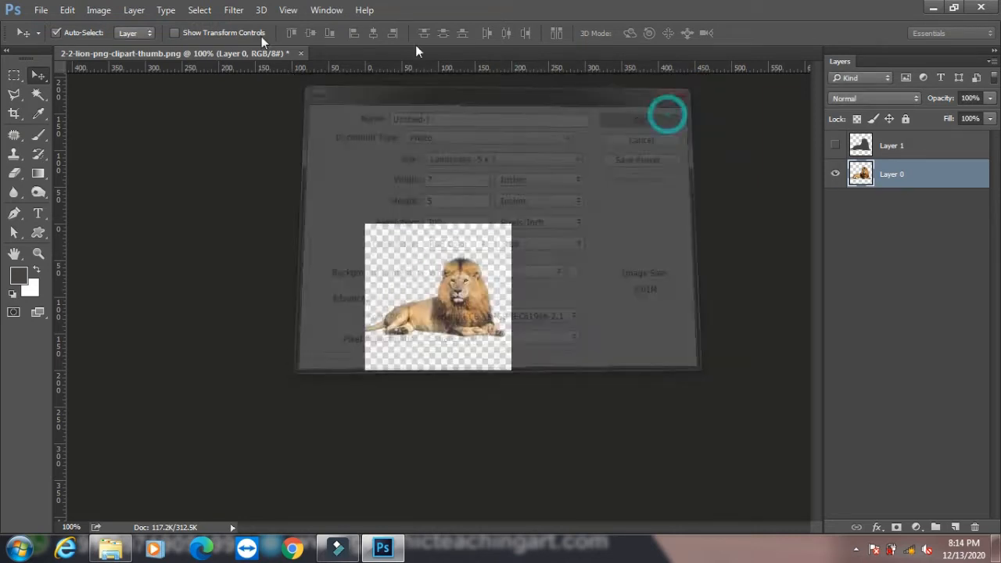
Set the foreground color to bright red and add a new empty layer above the white Background.
{"action": "left_click", "coordinate": [18, 278]}
{"action": "left_click", "coordinate": [768, 139]}
{"action": "left_click", "coordinate": [943, 114]}
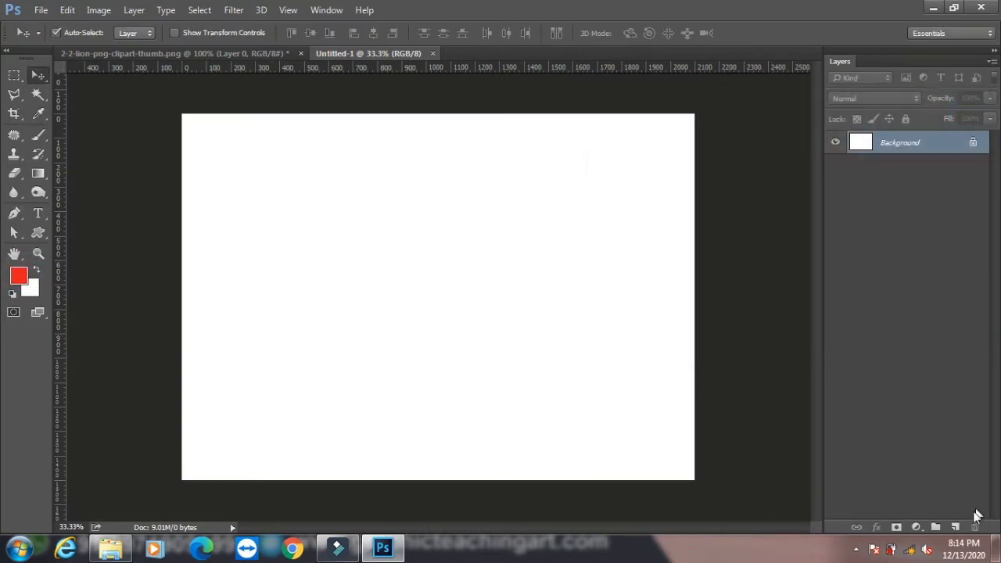
{"action": "left_click", "coordinate": [956, 527]}
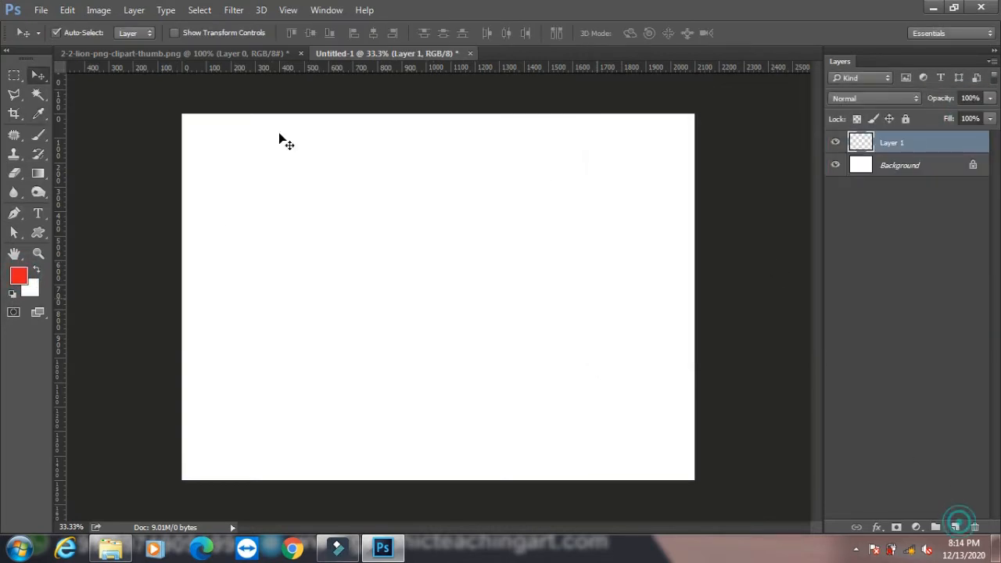
With the Brush tool and the new lion tip, enlarge the brush to 800 px and stamp one red lion near the canvas center.
{"action": "left_click", "coordinate": [39, 134]}
{"action": "left_click", "coordinate": [71, 134]}
{"action": "left_click", "coordinate": [74, 32]}
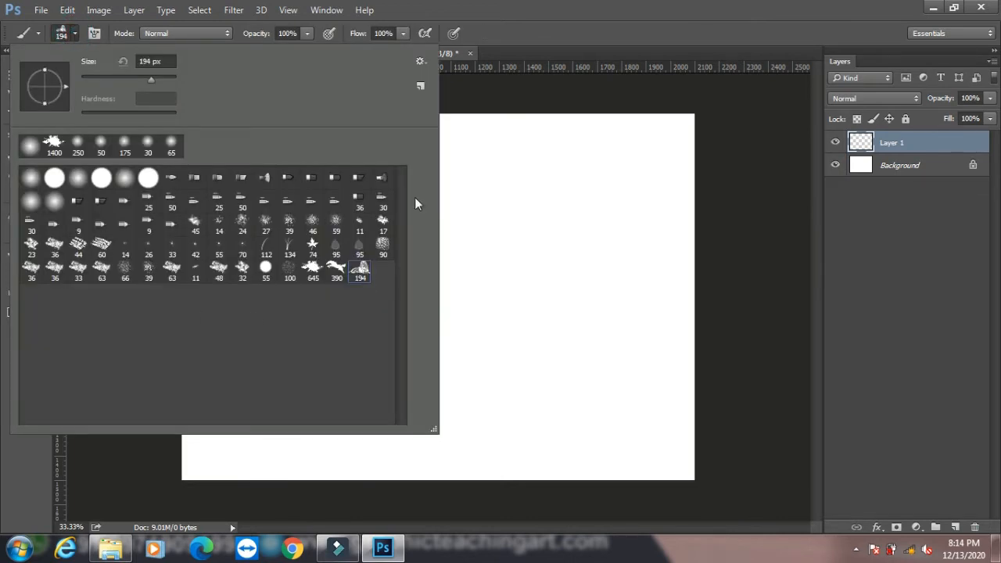
{"action": "left_click", "coordinate": [514, 13]}
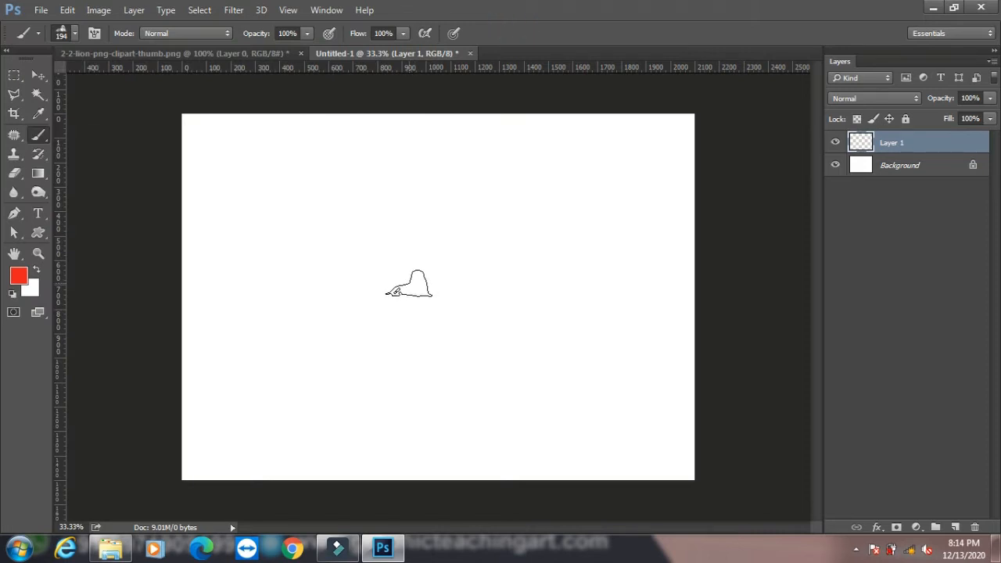
{"action": "key", "text": "bracketright"}
{"action": "key", "text": "bracketright"}
{"action": "key", "text": "bracketright"}
{"action": "key", "text": "bracketright"}
{"action": "key", "text": "bracketright"}
{"action": "key", "text": "bracketright"}
{"action": "key", "text": "bracketright"}
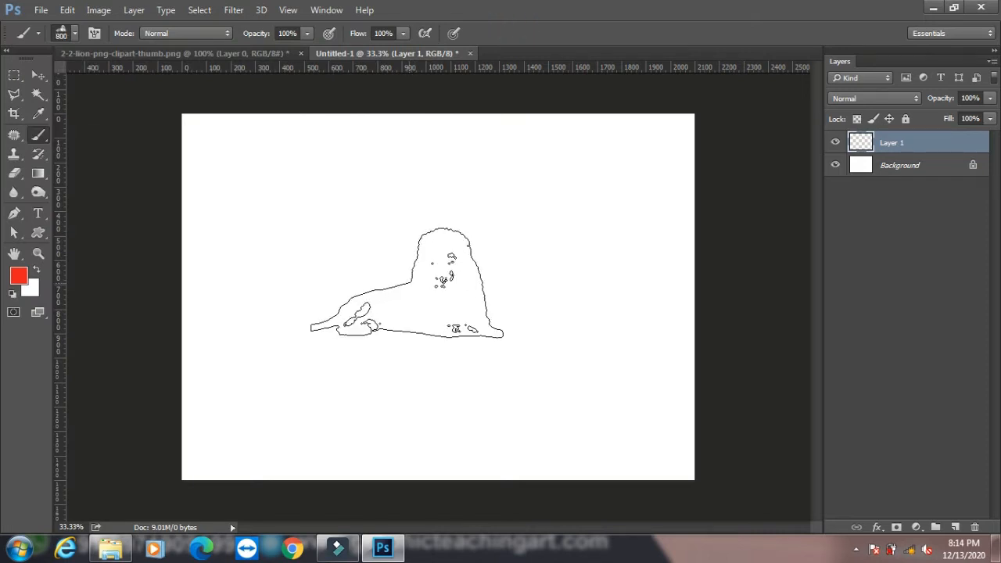
{"action": "left_click", "coordinate": [392, 253]}
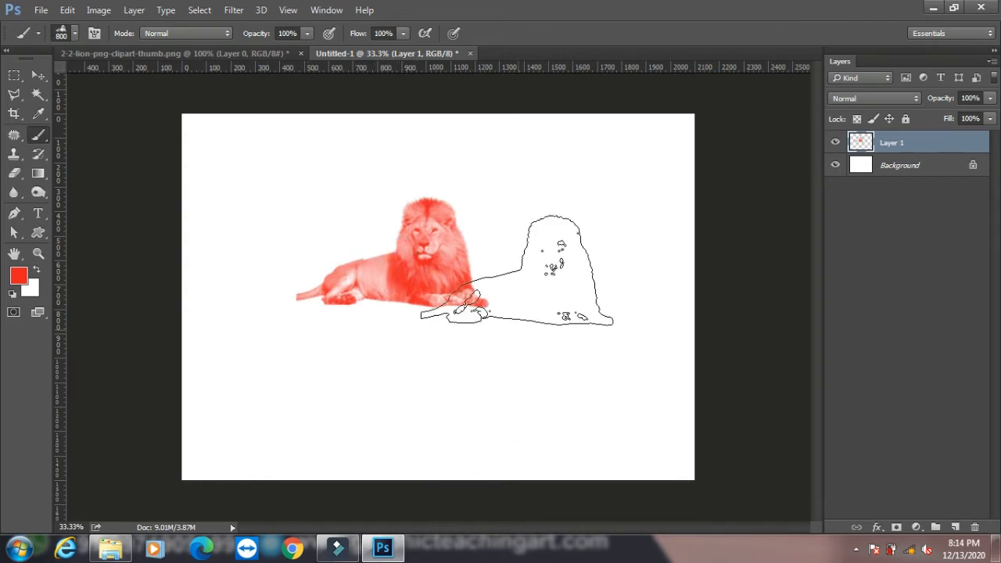
Close the 2-2-lion-png-clipart-thumb.png document without saving its changes.
{"action": "left_click", "coordinate": [255, 53]}
{"action": "left_click", "coordinate": [301, 53]}
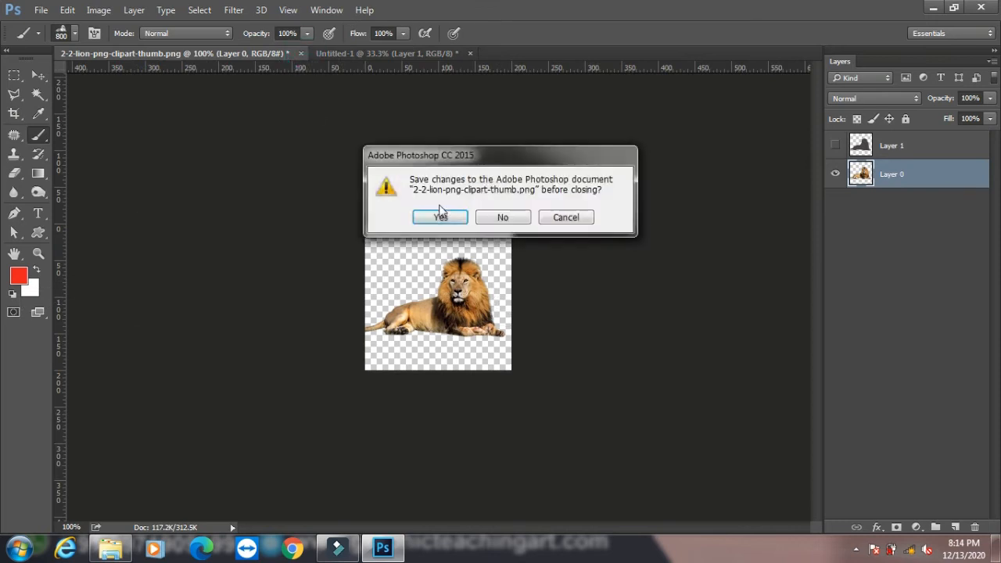
{"action": "left_click", "coordinate": [521, 218]}
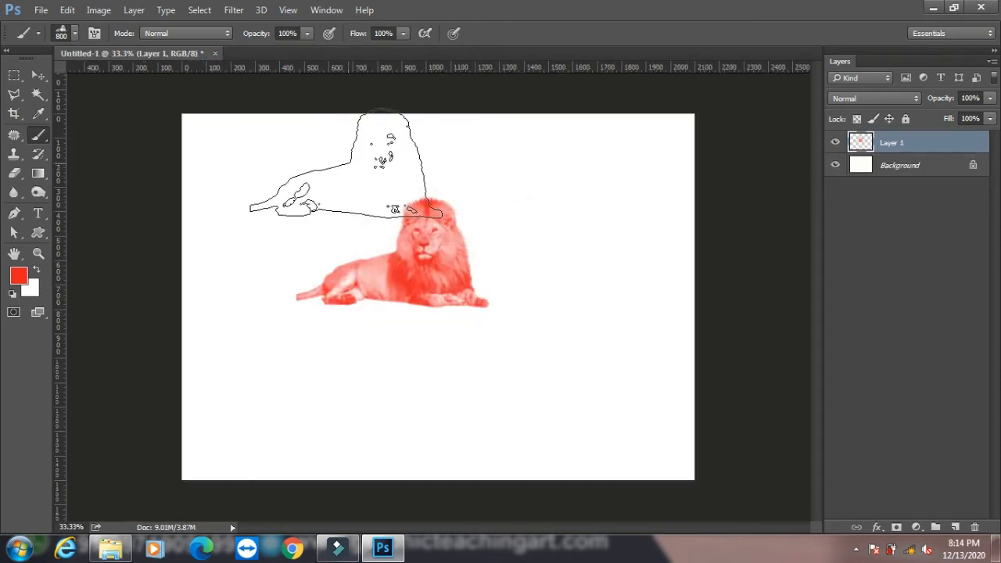
Create a new white document 100 pixels wide and 100 pixels high.
{"action": "key", "text": "ctrl+n"}
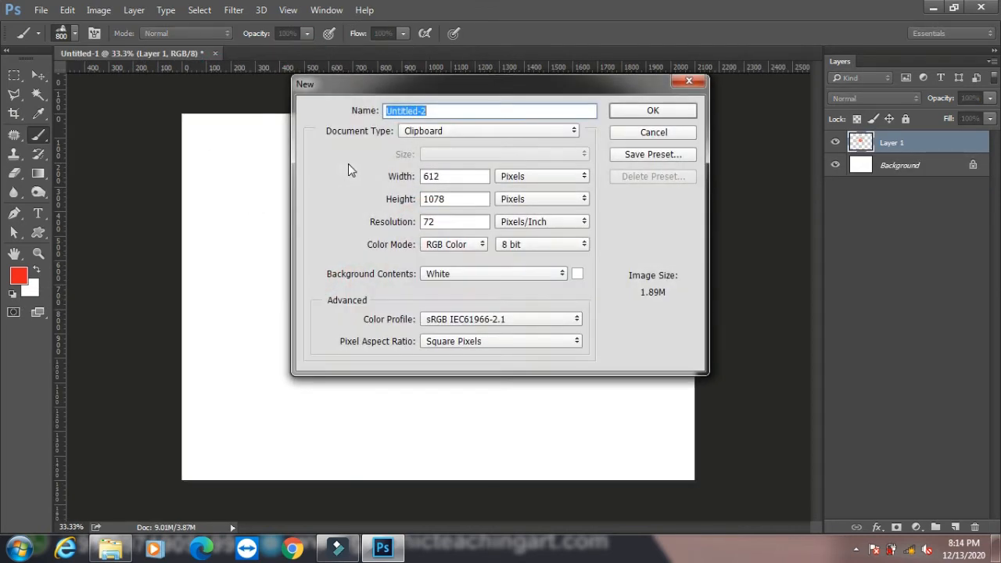
{"action": "double_click", "coordinate": [441, 175]}
{"action": "type", "text": "10"}
{"action": "double_click", "coordinate": [442, 199]}
{"action": "type", "text": "100"}
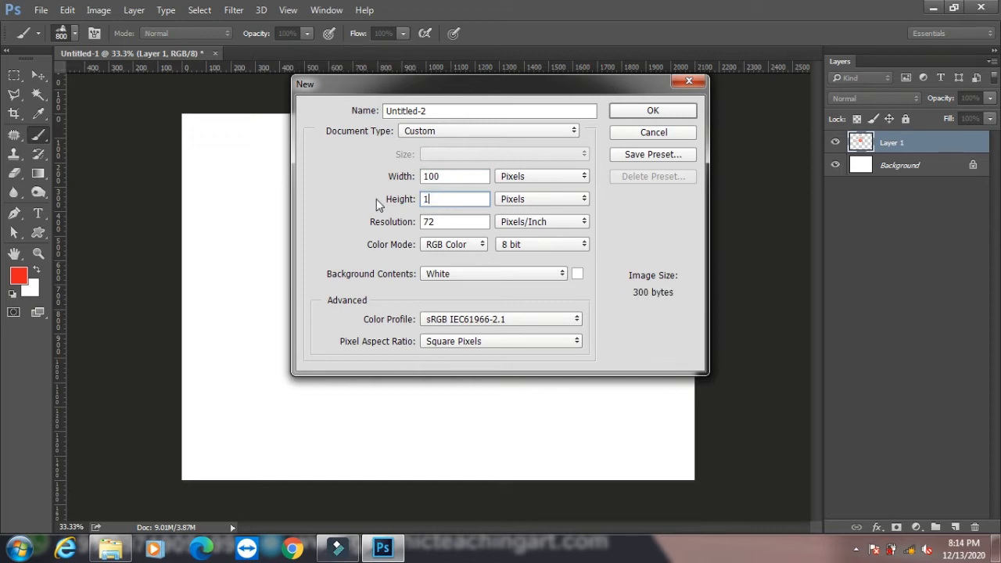
{"action": "left_click", "coordinate": [665, 111]}
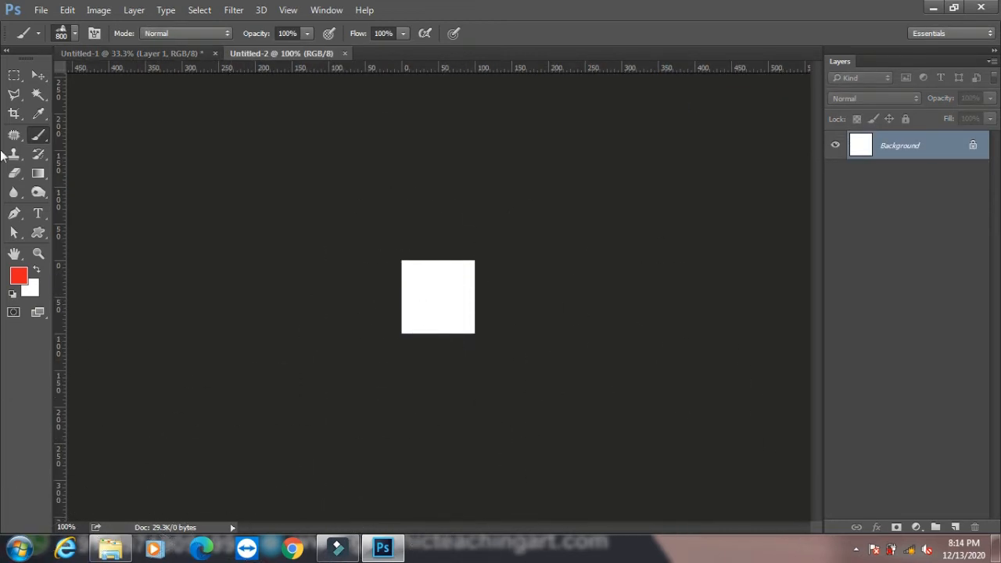
Select three separate circles on the small canvas with the Elliptical Marquee tool, one large and two smaller.
{"action": "left_click", "coordinate": [39, 75]}
{"action": "left_click", "coordinate": [14, 75]}
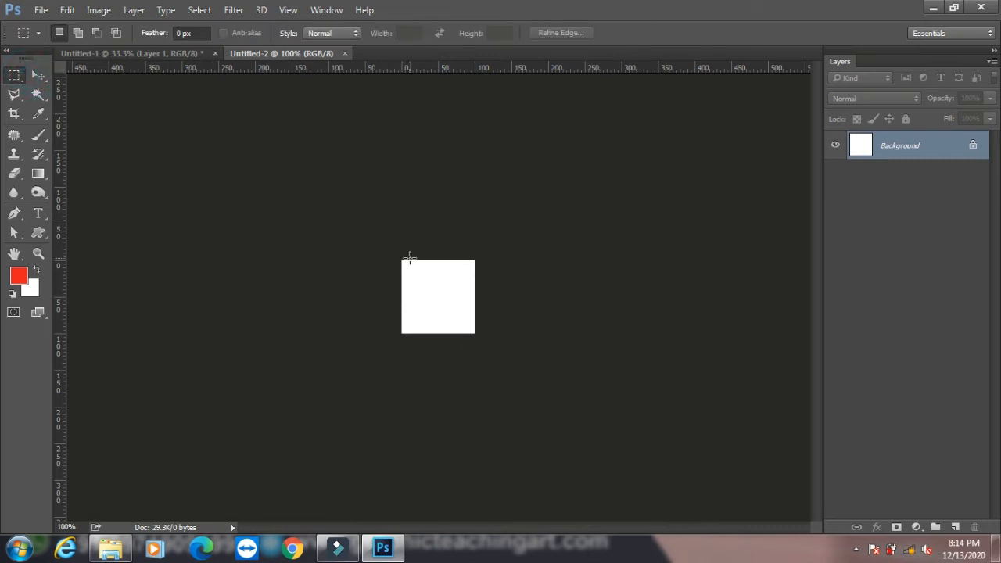
{"action": "right_click", "coordinate": [15, 76]}
{"action": "left_click", "coordinate": [52, 88]}
{"action": "left_click_drag", "start_coordinate": [409, 268], "coordinate": [461, 298]}
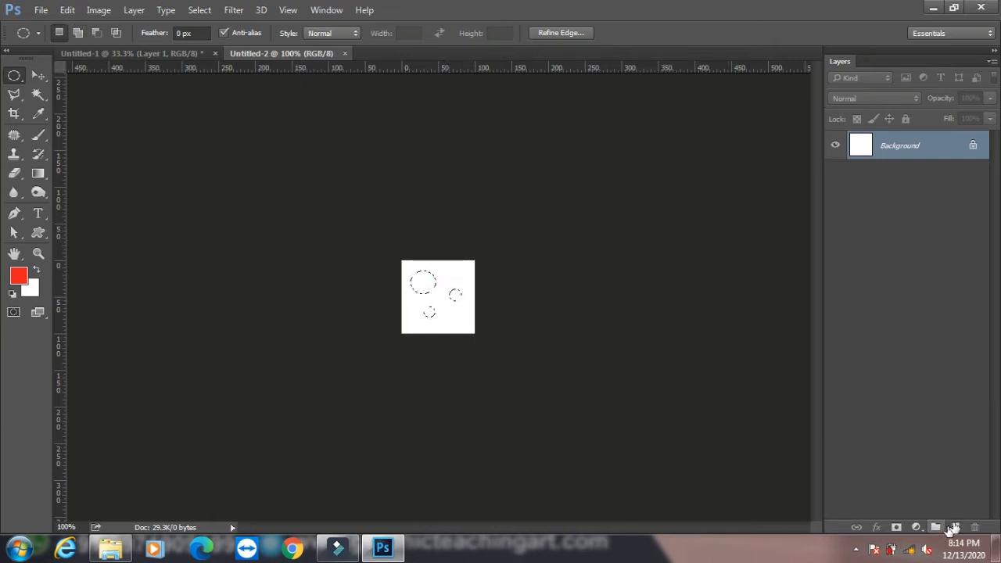
Fill the three circular selections with the red foreground color on a new layer and deselect.
{"action": "left_click", "coordinate": [955, 529]}
{"action": "key", "text": "alt+BackSpace"}
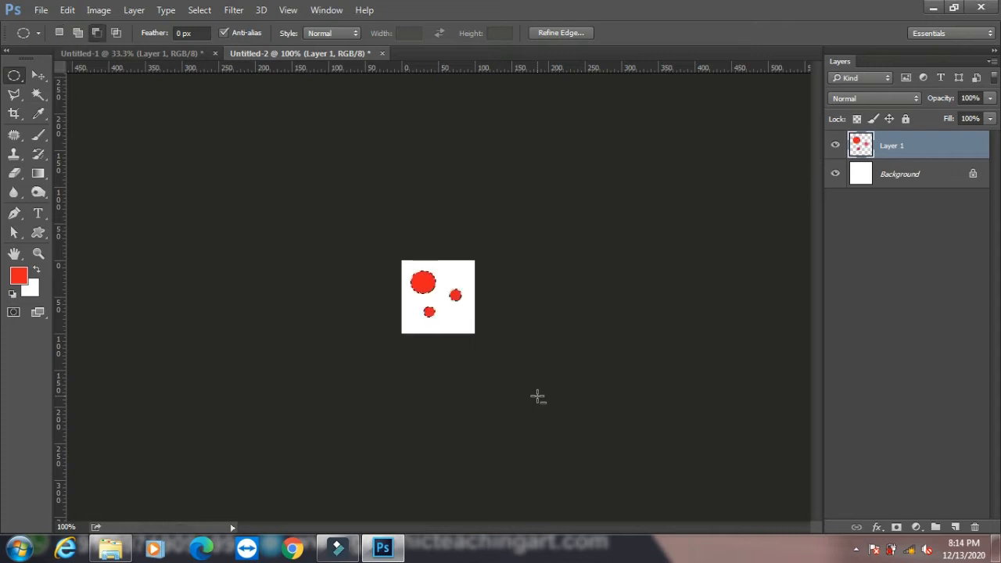
{"action": "key", "text": "ctrl+d"}
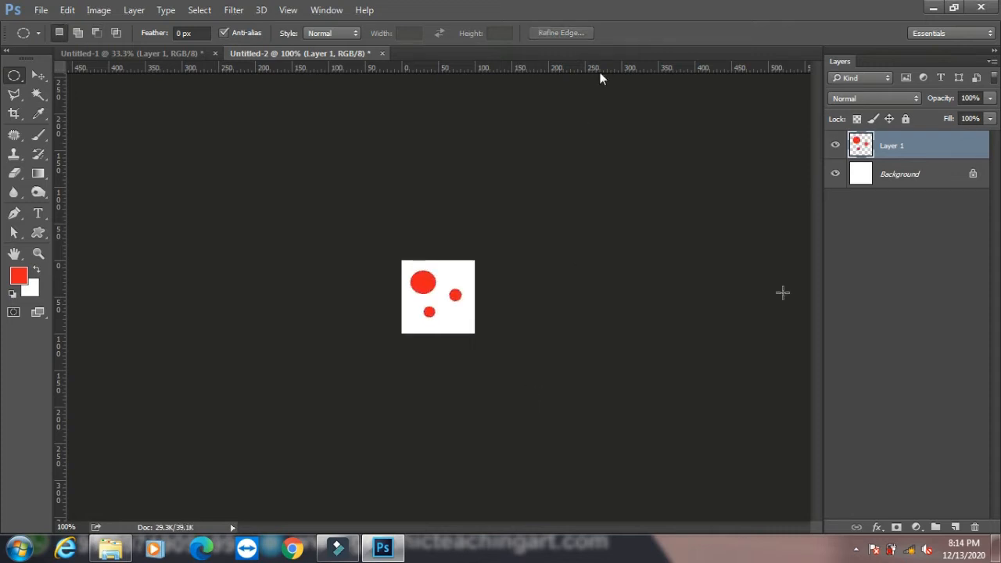
Hide the Background layer and define the three red circles as a brush preset named Sampled Brush 2.
{"action": "left_click", "coordinate": [836, 174]}
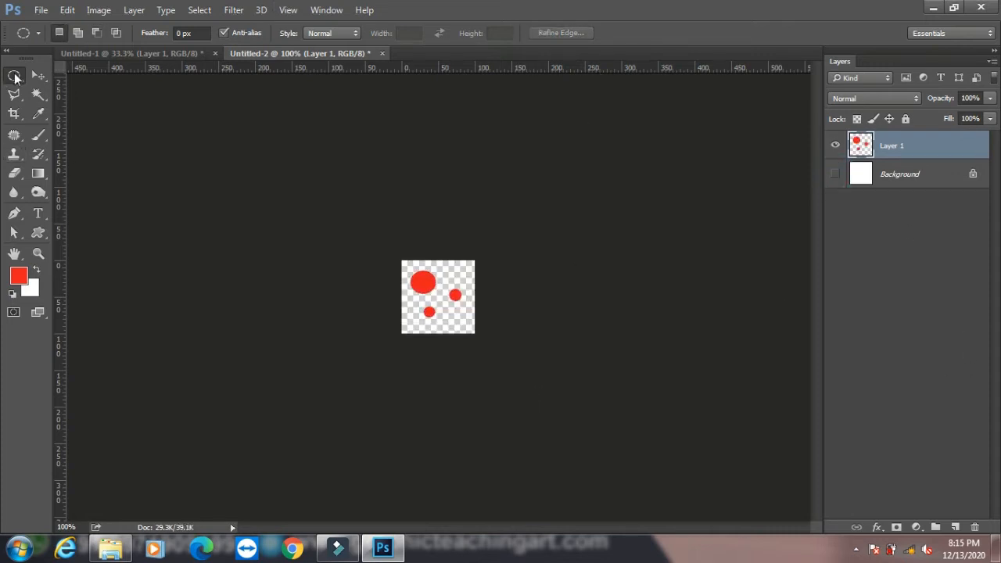
{"action": "left_click", "coordinate": [37, 76]}
{"action": "left_click", "coordinate": [67, 10]}
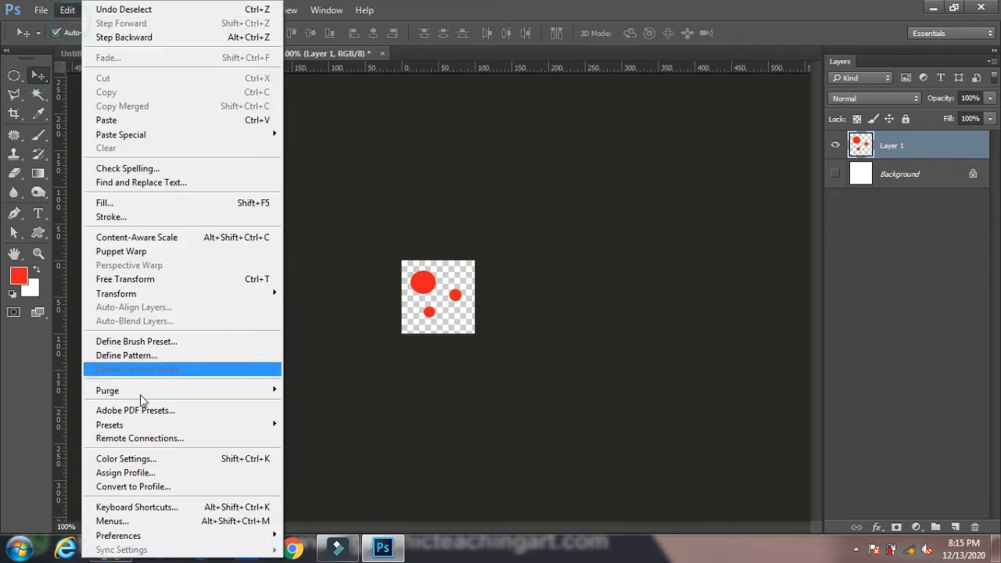
{"action": "left_click", "coordinate": [164, 342]}
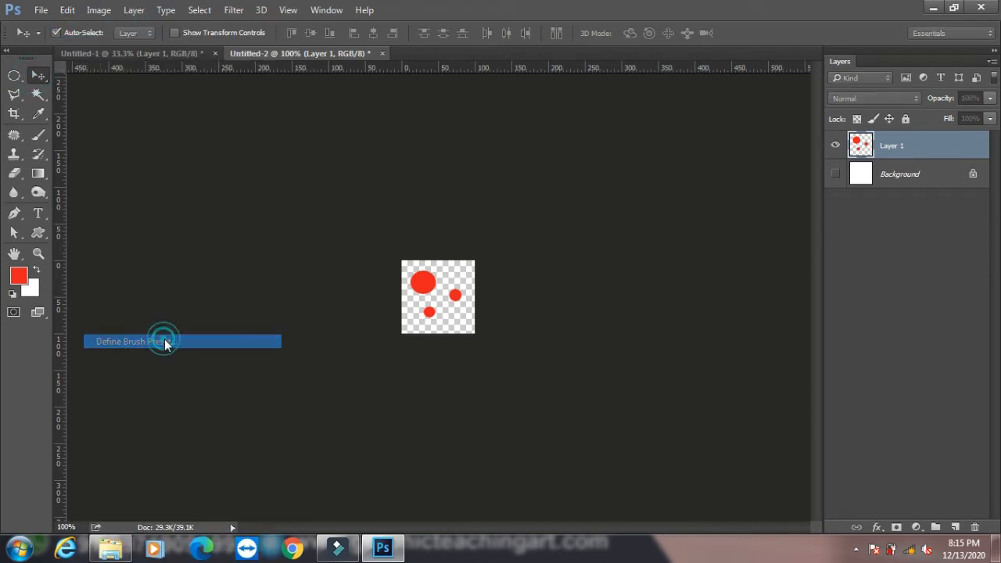
{"action": "left_click", "coordinate": [655, 188]}
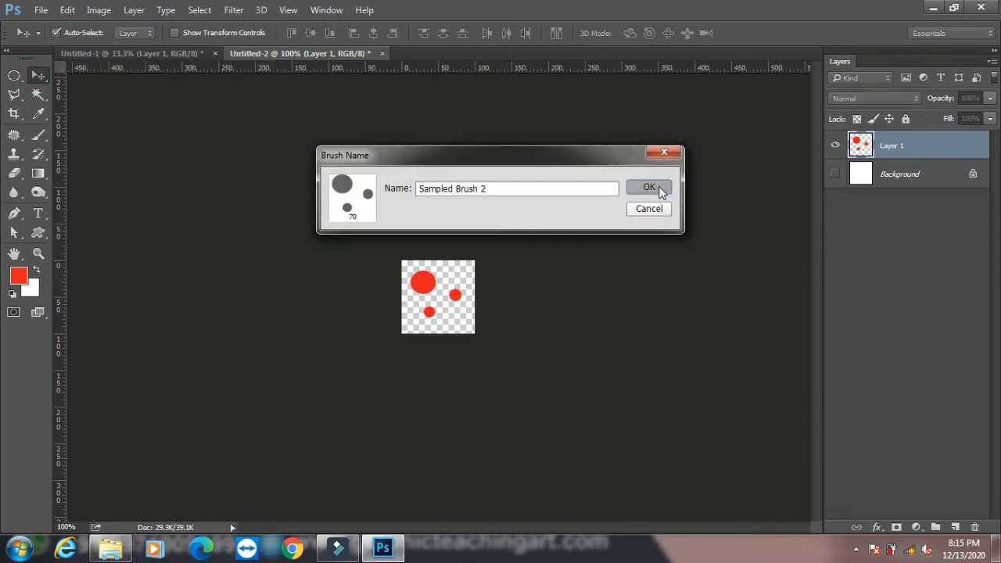
Paint two freehand red strokes below the lion in Untitled-1 using the Brush tool with the 70 px circles preset.
{"action": "left_click", "coordinate": [38, 135]}
{"action": "left_click", "coordinate": [93, 136]}
{"action": "left_click", "coordinate": [74, 34]}
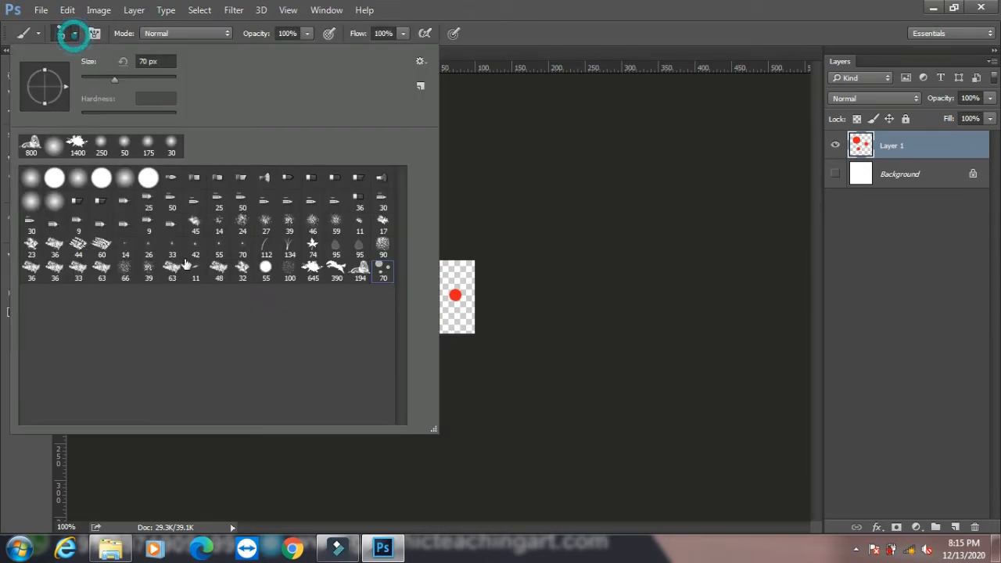
{"action": "left_click", "coordinate": [519, 27]}
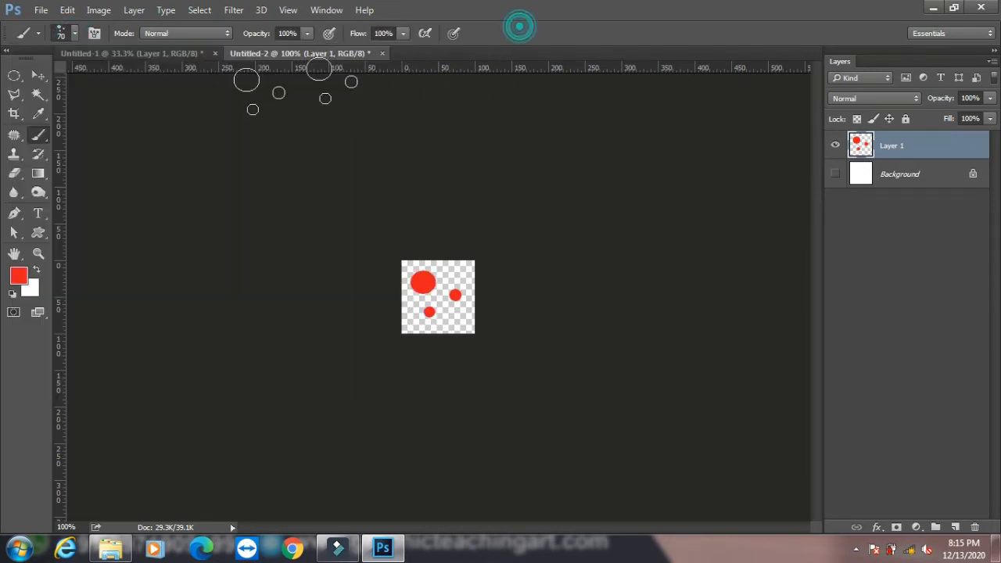
{"action": "left_click", "coordinate": [161, 54]}
{"action": "mouse_move", "coordinate": [330, 342]}
{"action": "left_mouse_down"}
{"action": "mouse_move", "coordinate": [345, 368]}
{"action": "mouse_move", "coordinate": [403, 401]}
{"action": "mouse_move", "coordinate": [465, 393]}
{"action": "mouse_move", "coordinate": [541, 453]}
{"action": "mouse_move", "coordinate": [556, 424]}
{"action": "mouse_move", "coordinate": [562, 319]}
{"action": "left_mouse_up"}
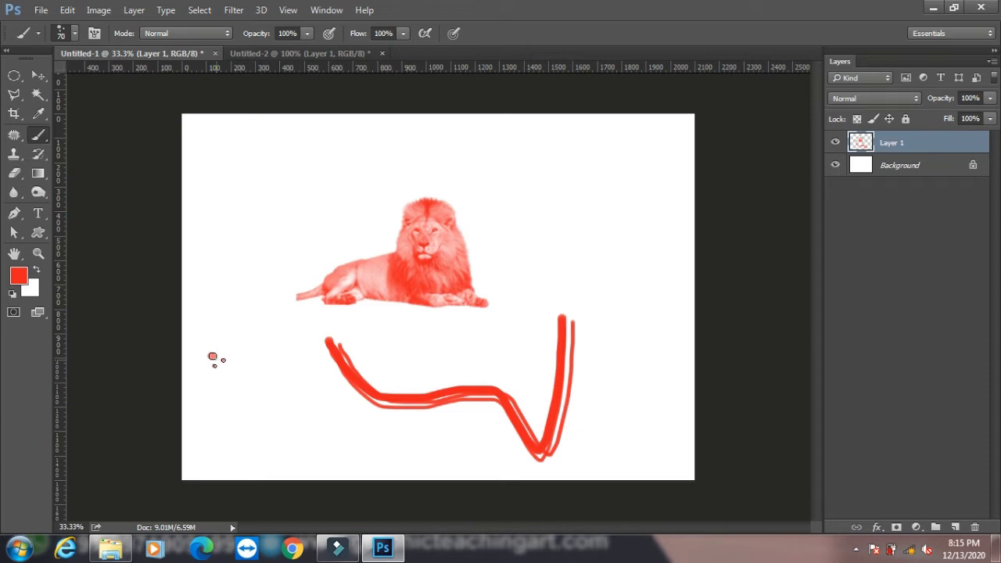
{"action": "left_click_drag", "start_coordinate": [213, 357], "coordinate": [287, 429]}
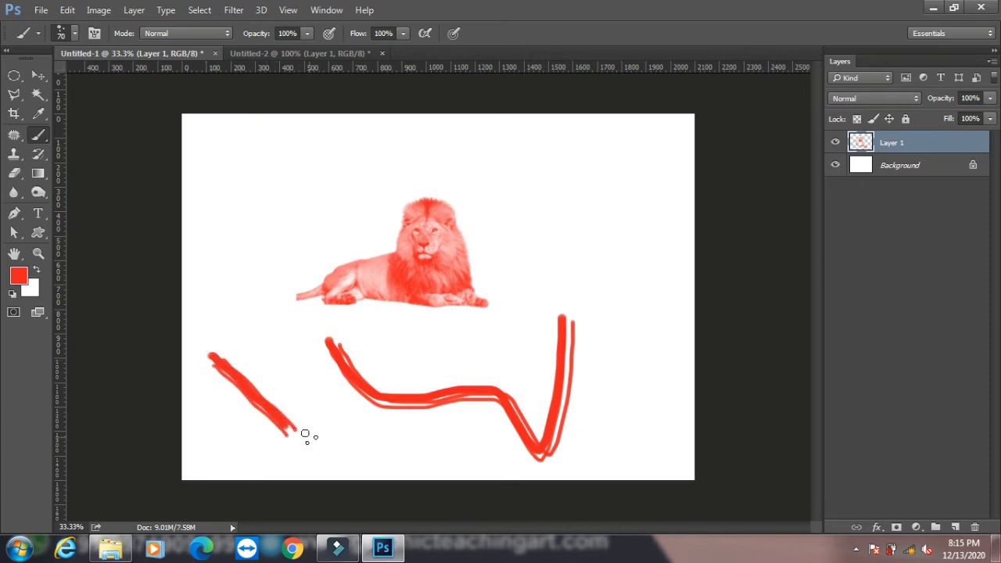
Set the circles brush's spacing to 88% and paint a dotted zigzag stroke to the right of the lion.
{"action": "key", "text": "F5"}
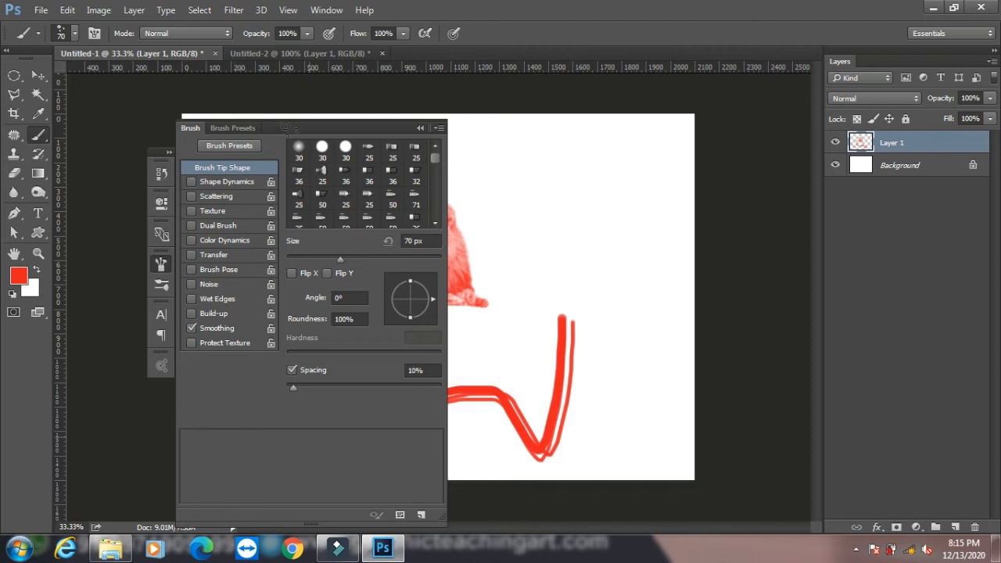
{"action": "left_click", "coordinate": [291, 127]}
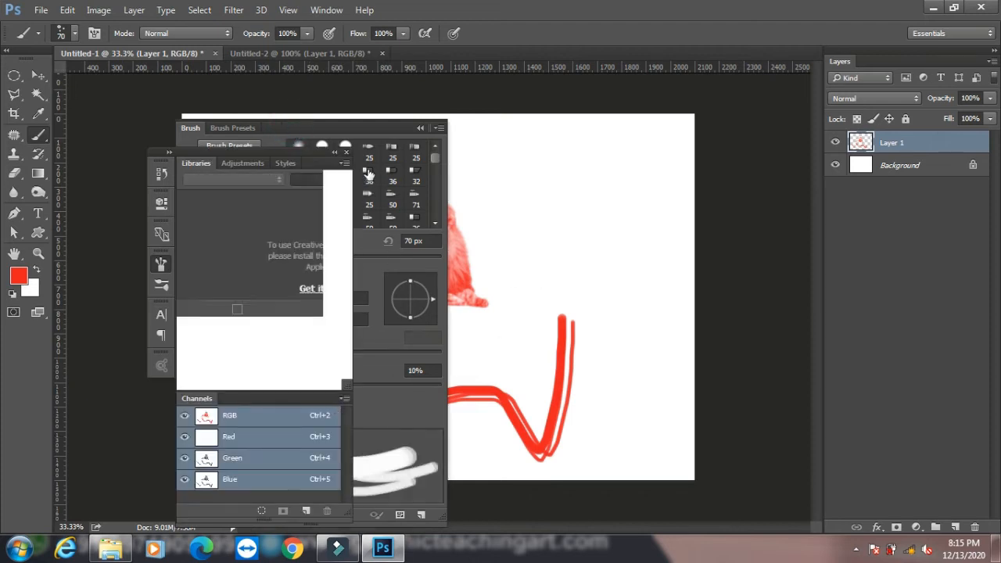
{"action": "left_click", "coordinate": [364, 129]}
{"action": "left_click_drag", "start_coordinate": [294, 389], "coordinate": [356, 404]}
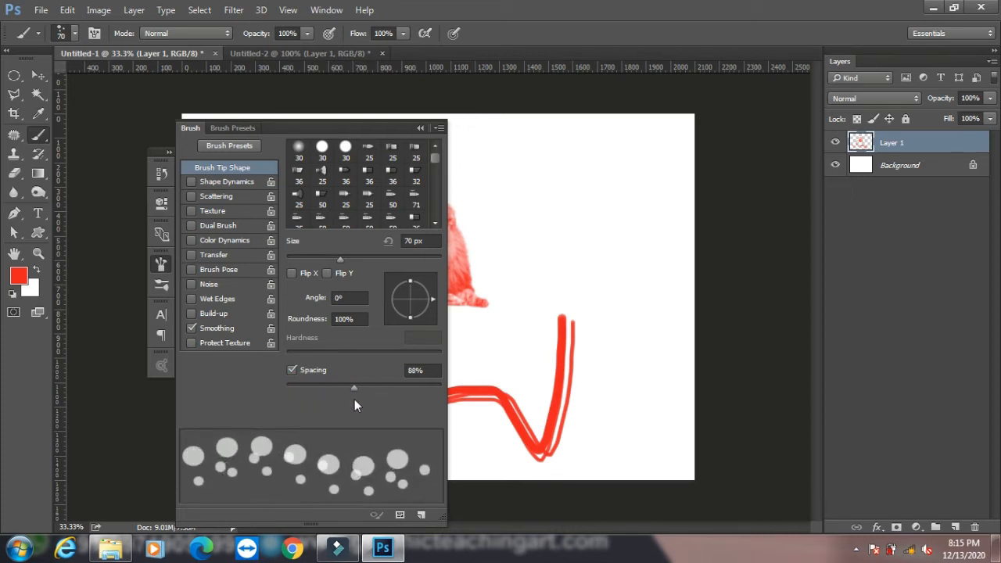
{"action": "left_click", "coordinate": [417, 129]}
{"action": "mouse_move", "coordinate": [550, 160]}
{"action": "left_mouse_down"}
{"action": "mouse_move", "coordinate": [611, 305]}
{"action": "mouse_move", "coordinate": [557, 252]}
{"action": "mouse_move", "coordinate": [532, 207]}
{"action": "mouse_move", "coordinate": [523, 296]}
{"action": "left_mouse_up"}
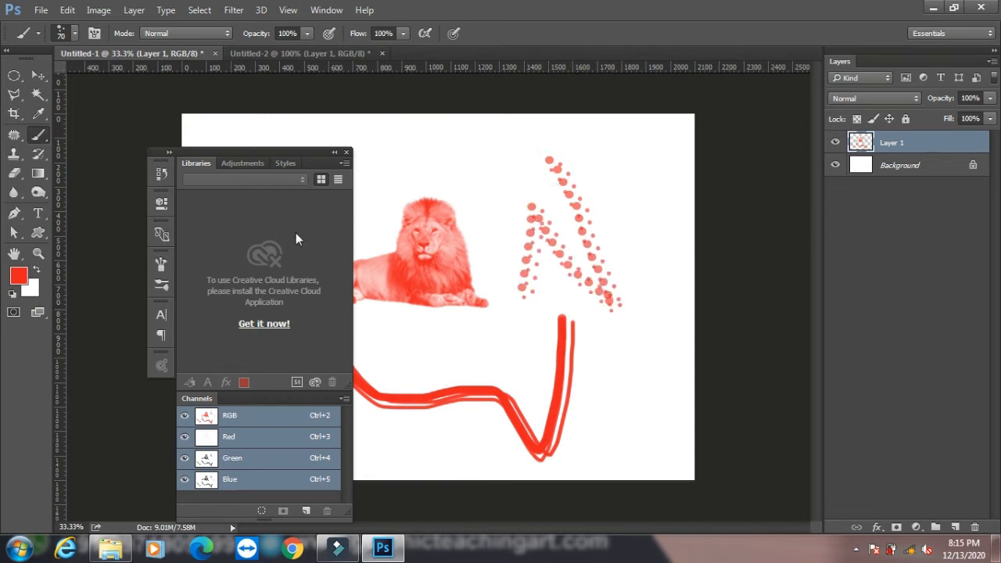
{"action": "left_click", "coordinate": [347, 154]}
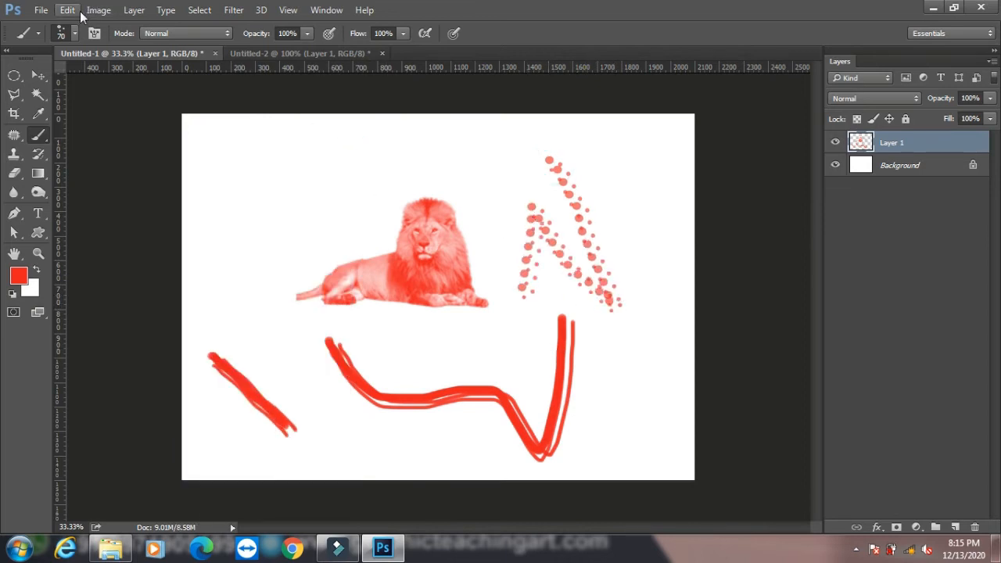
Define the red circles in Untitled-2 as a pattern named Pattern 1.
{"action": "left_click", "coordinate": [69, 10]}
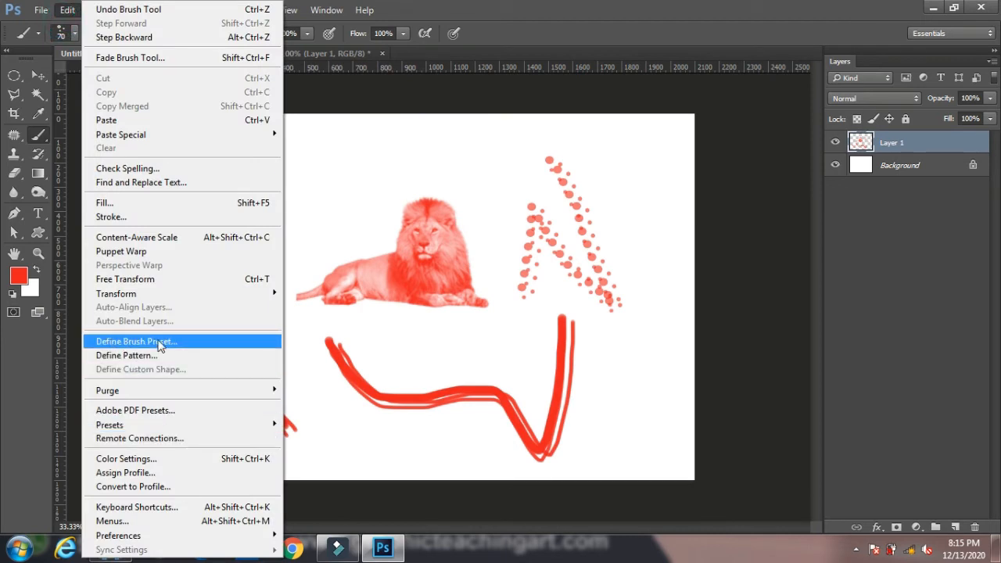
{"action": "left_click", "coordinate": [499, 22]}
{"action": "left_click", "coordinate": [278, 52]}
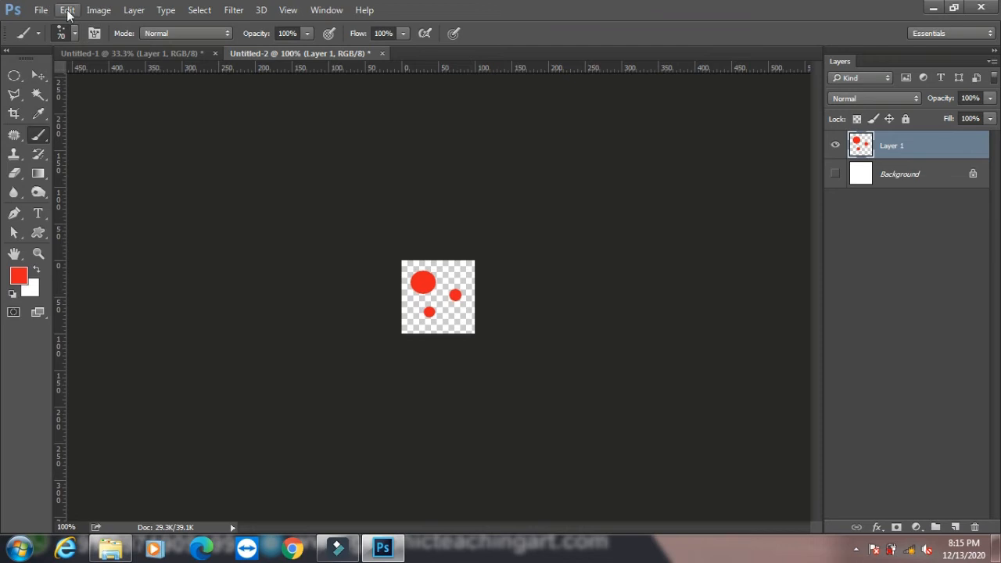
{"action": "left_click", "coordinate": [67, 10]}
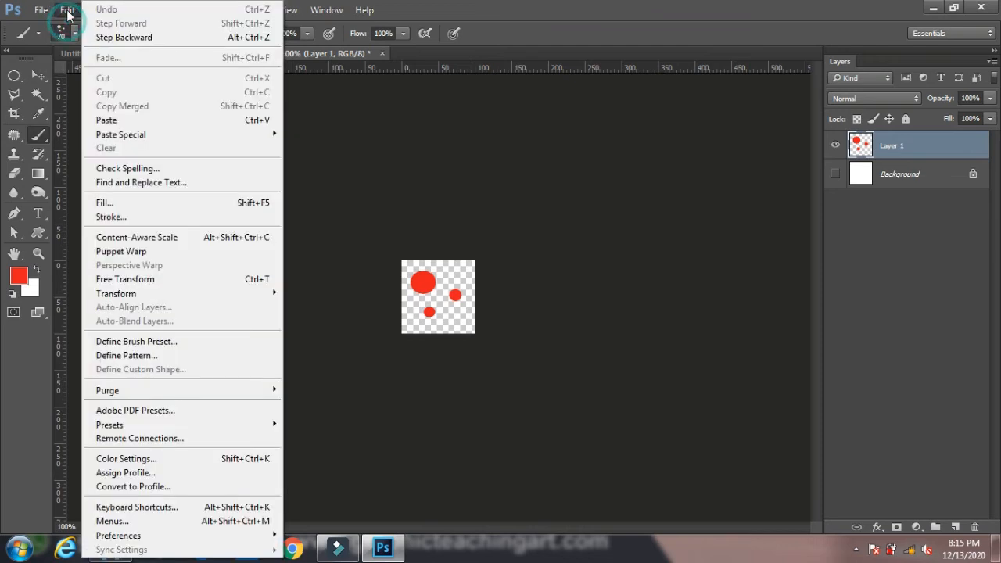
{"action": "left_click", "coordinate": [127, 354]}
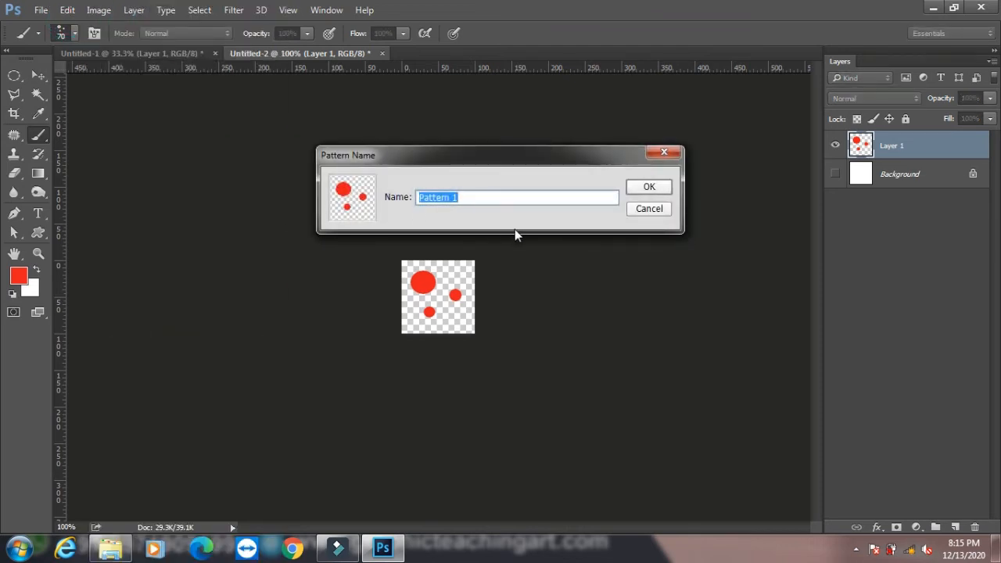
{"action": "left_click", "coordinate": [652, 187]}
Delete everything painted on Layer 1 of Untitled-1 and deselect.
{"action": "left_click", "coordinate": [170, 52]}
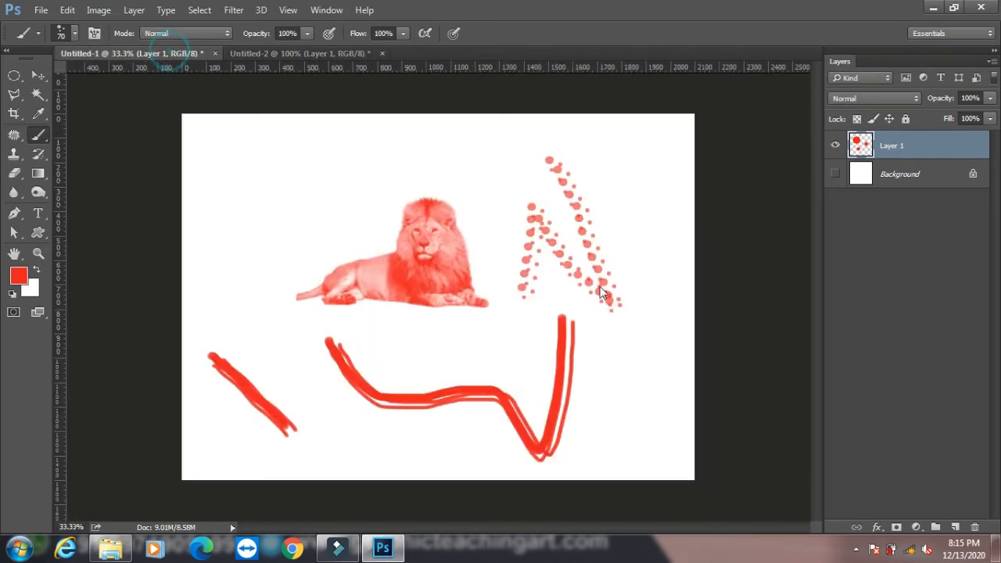
{"action": "key", "text": "ctrl+a"}
{"action": "key", "text": "Delete"}
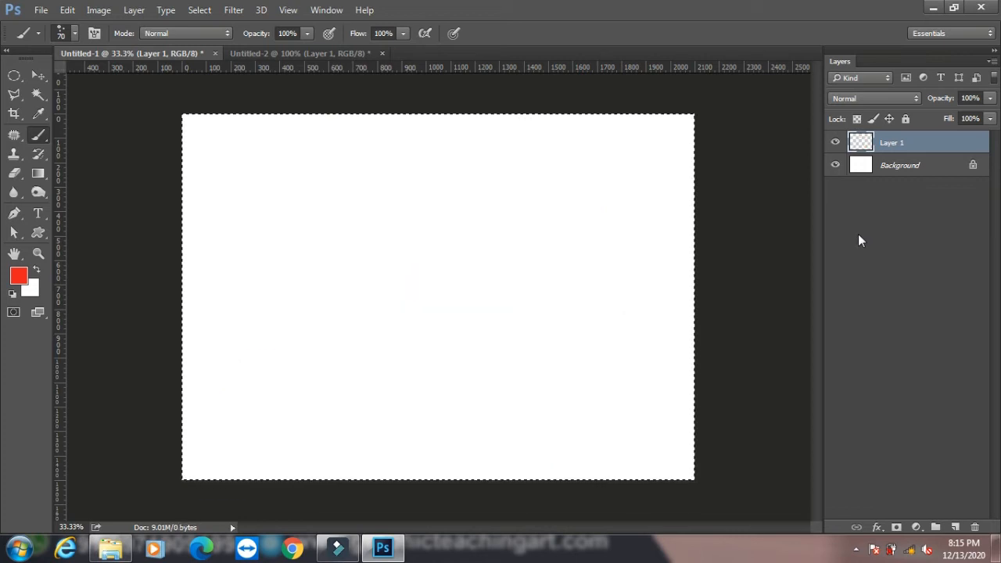
{"action": "key", "text": "ctrl+d"}
Set up the Pattern Stamp tool with the red circles pattern and enlarge its brush.
{"action": "right_click", "coordinate": [39, 135]}
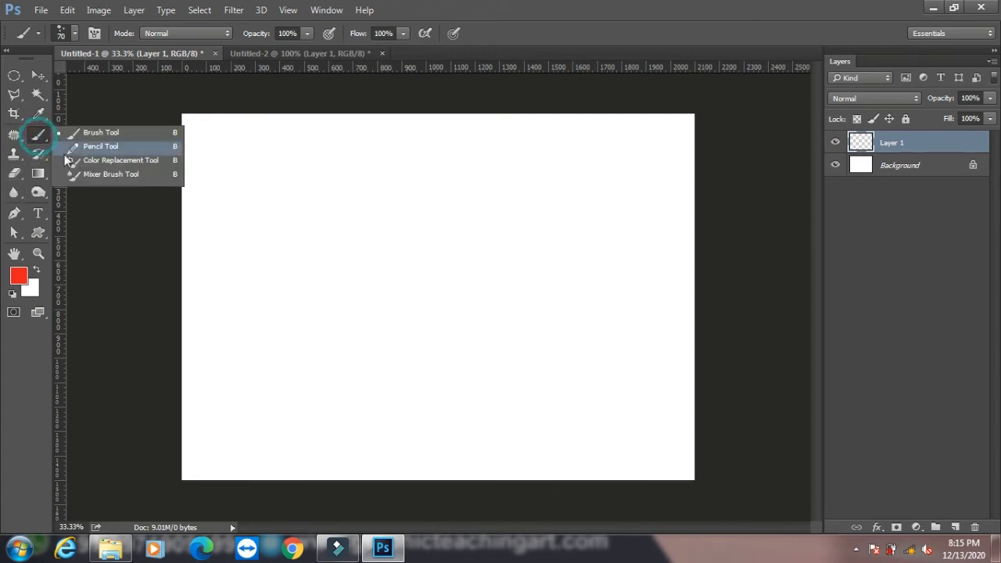
{"action": "left_click", "coordinate": [13, 154]}
{"action": "left_click", "coordinate": [80, 167]}
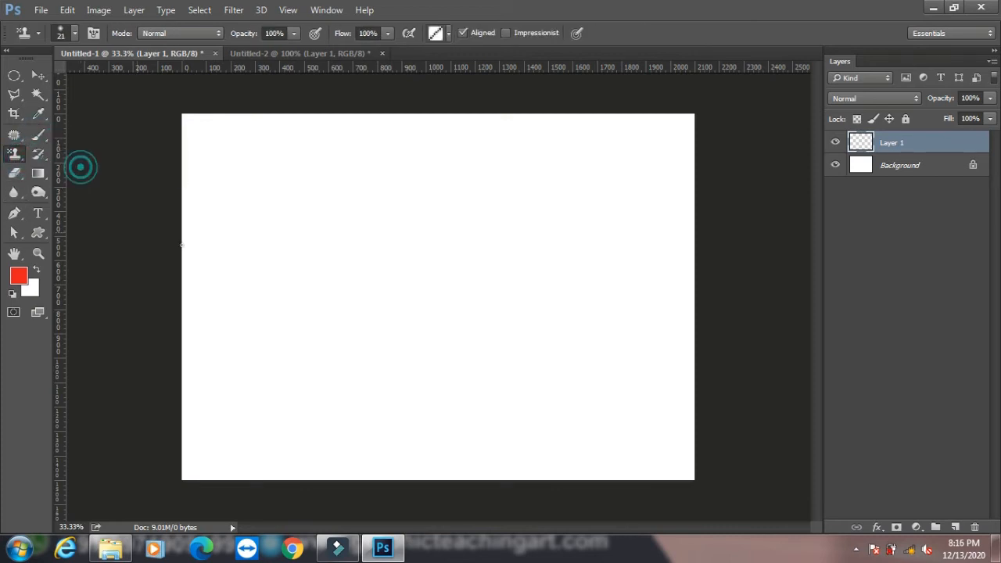
{"action": "left_click", "coordinate": [448, 33]}
{"action": "left_click", "coordinate": [410, 112]}
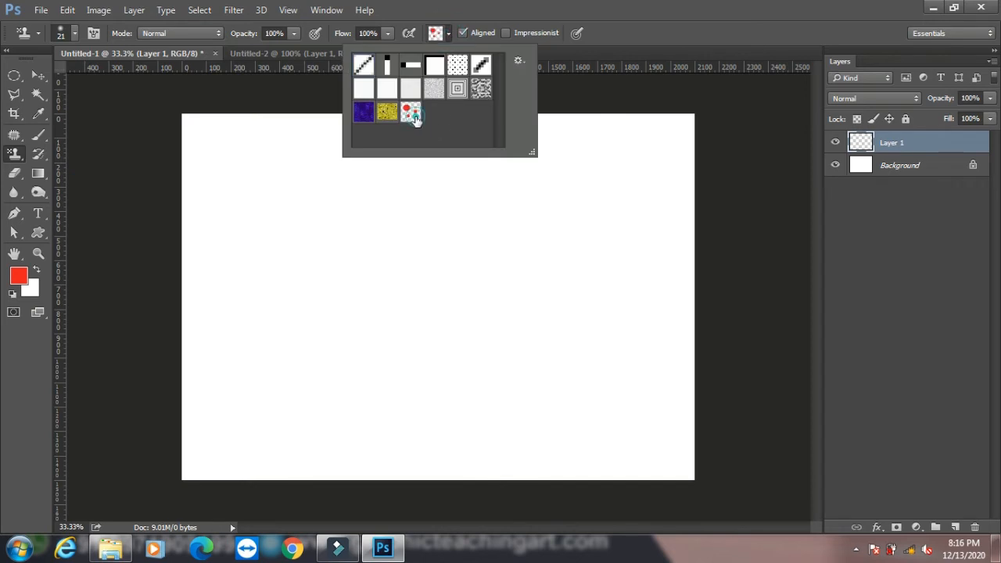
{"action": "left_click", "coordinate": [622, 11]}
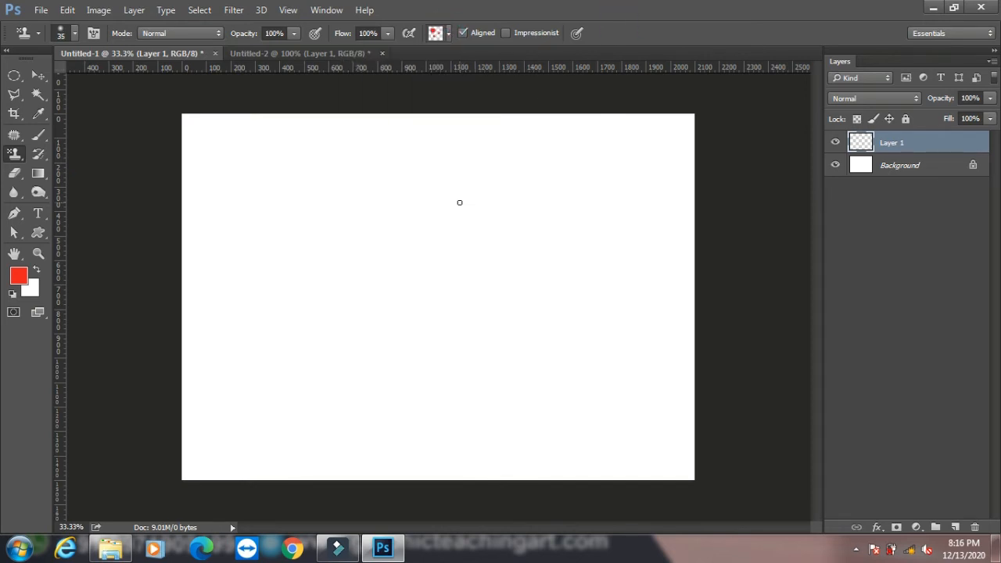
{"action": "key", "text": "bracketright"}
View the keyboard picture in Windows Photo Viewer to examine the bracket keys, and return to Photoshop.
{"action": "left_click", "coordinate": [933, 7]}
{"action": "right_click", "coordinate": [962, 112]}
{"action": "left_click", "coordinate": [874, 119]}
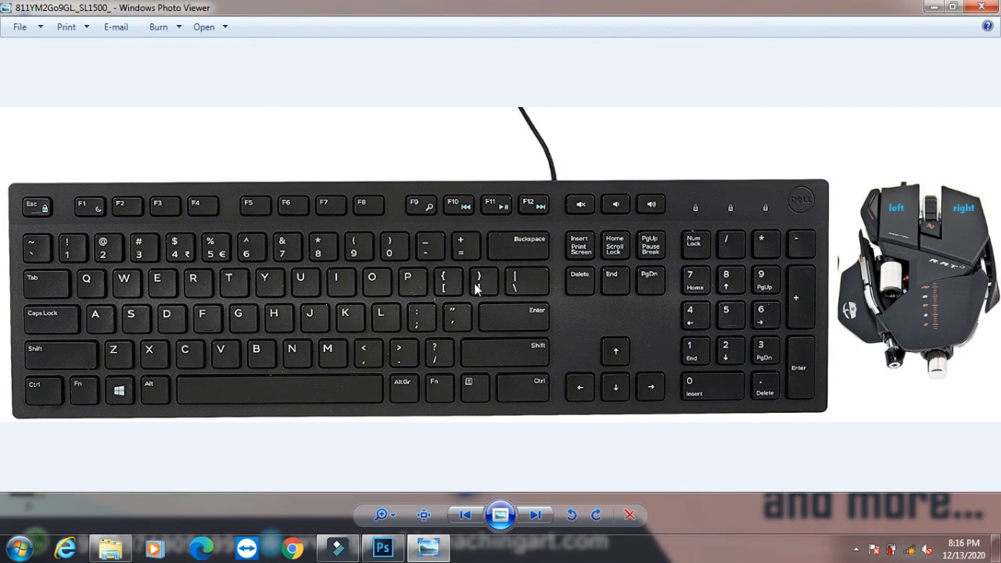
{"action": "left_click", "coordinate": [938, 7]}
{"action": "left_click", "coordinate": [382, 548]}
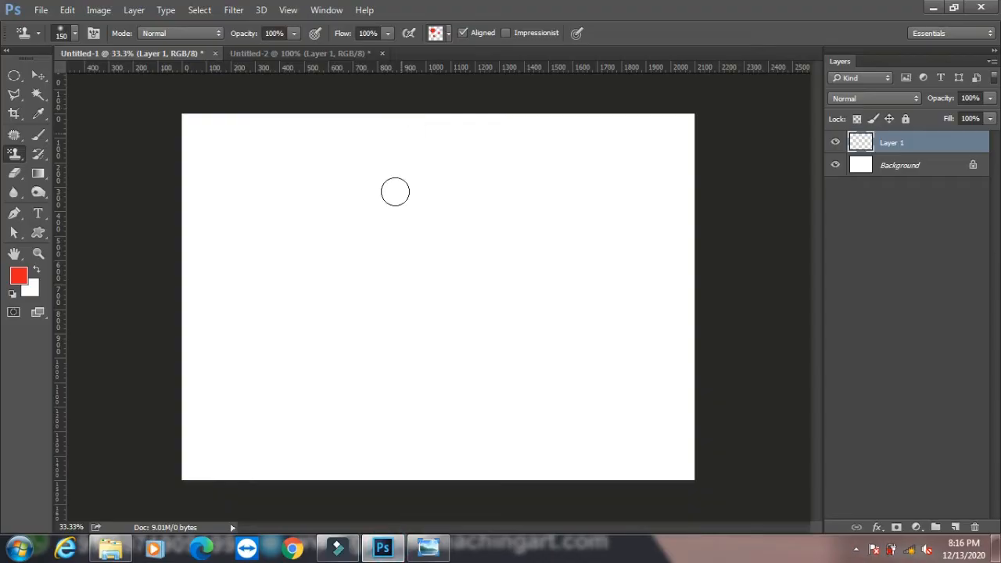
Paint the red circles pattern over the whole canvas on Layer 1 with a 150 px pattern stamp.
{"action": "mouse_move", "coordinate": [215, 138]}
{"action": "left_mouse_down"}
{"action": "mouse_move", "coordinate": [505, 127]}
{"action": "mouse_move", "coordinate": [152, 169]}
{"action": "mouse_move", "coordinate": [516, 108]}
{"action": "mouse_move", "coordinate": [185, 102]}
{"action": "mouse_move", "coordinate": [410, 93]}
{"action": "mouse_move", "coordinate": [192, 107]}
{"action": "mouse_move", "coordinate": [693, 173]}
{"action": "mouse_move", "coordinate": [203, 209]}
{"action": "mouse_move", "coordinate": [402, 219]}
{"action": "mouse_move", "coordinate": [743, 300]}
{"action": "mouse_move", "coordinate": [199, 303]}
{"action": "mouse_move", "coordinate": [175, 284]}
{"action": "mouse_move", "coordinate": [673, 245]}
{"action": "mouse_move", "coordinate": [814, 261]}
{"action": "mouse_move", "coordinate": [580, 196]}
{"action": "left_mouse_up"}
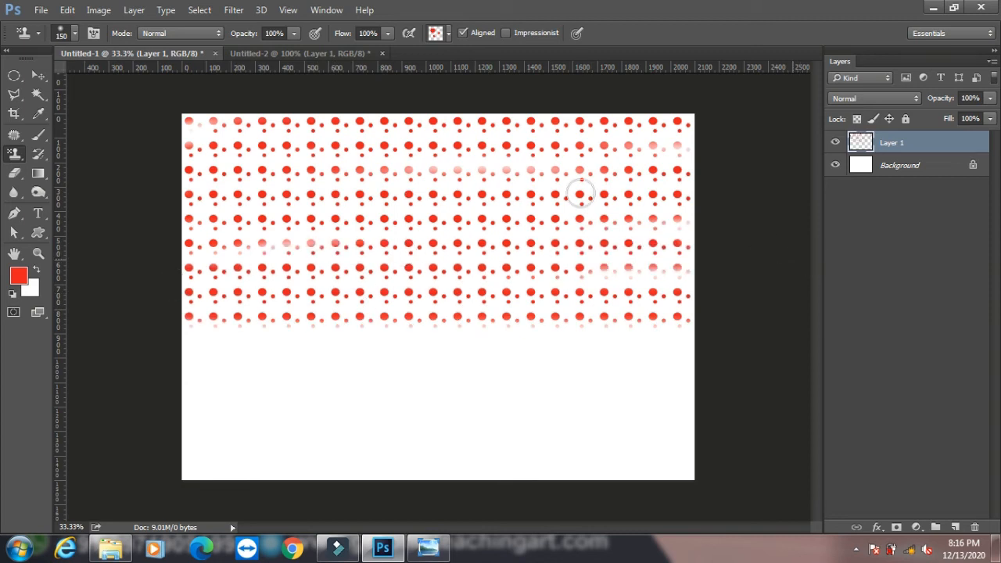
{"action": "left_click", "coordinate": [67, 9]}
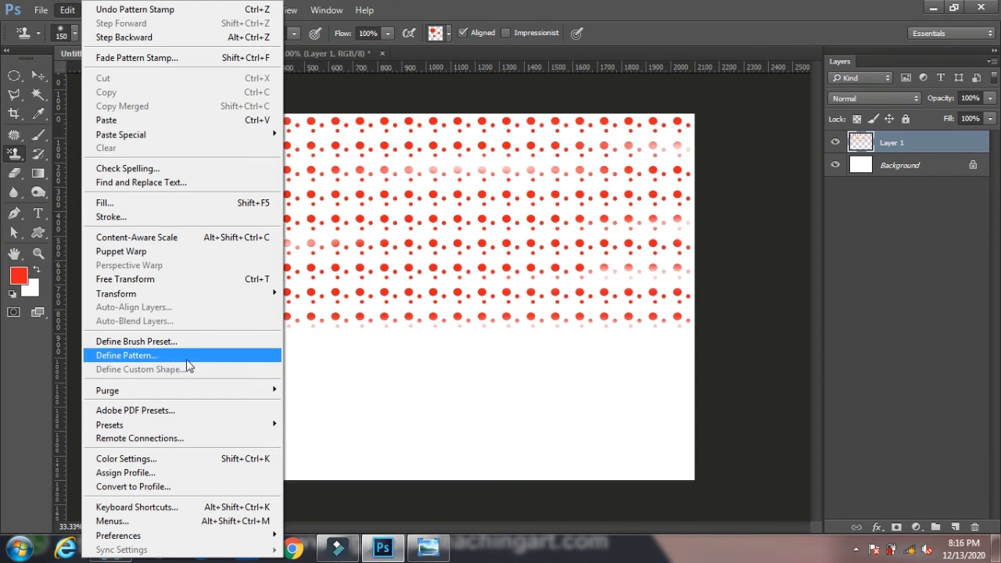
{"action": "left_click", "coordinate": [522, 290]}
{"action": "mouse_move", "coordinate": [303, 332]}
{"action": "left_mouse_down"}
{"action": "mouse_move", "coordinate": [422, 376]}
{"action": "mouse_move", "coordinate": [630, 345]}
{"action": "mouse_move", "coordinate": [351, 364]}
{"action": "mouse_move", "coordinate": [182, 354]}
{"action": "mouse_move", "coordinate": [178, 371]}
{"action": "mouse_move", "coordinate": [158, 326]}
{"action": "mouse_move", "coordinate": [293, 353]}
{"action": "mouse_move", "coordinate": [239, 372]}
{"action": "mouse_move", "coordinate": [223, 414]}
{"action": "mouse_move", "coordinate": [442, 469]}
{"action": "mouse_move", "coordinate": [618, 475]}
{"action": "mouse_move", "coordinate": [455, 455]}
{"action": "mouse_move", "coordinate": [462, 443]}
{"action": "mouse_move", "coordinate": [583, 454]}
{"action": "mouse_move", "coordinate": [602, 401]}
{"action": "mouse_move", "coordinate": [358, 480]}
{"action": "left_mouse_up"}
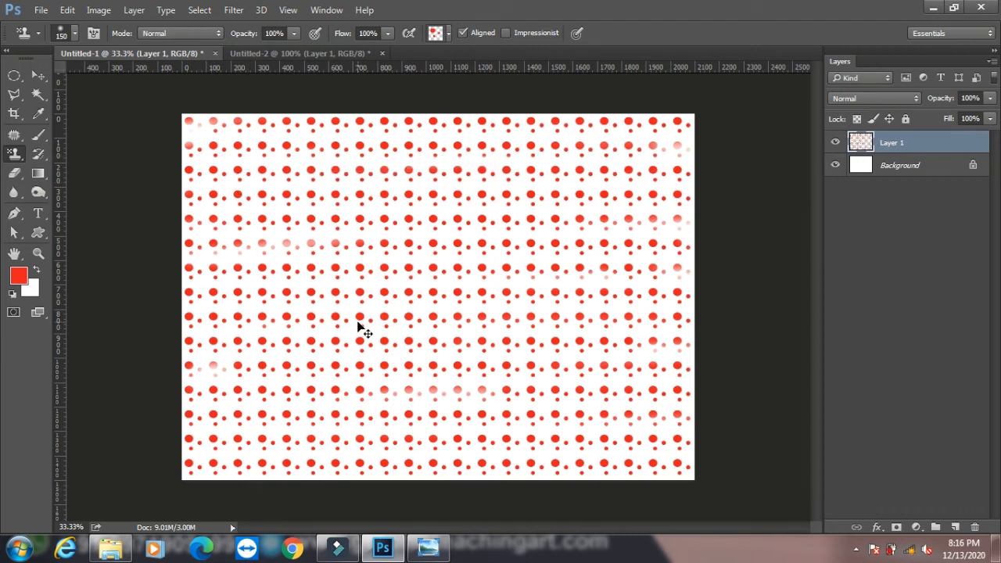
Scale the painted pattern on Layer 1 down to about 39% in the canvas's lower-left corner.
{"action": "key", "text": "ctrl+t"}
{"action": "left_click_drag", "start_coordinate": [690, 128], "coordinate": [392, 352]}
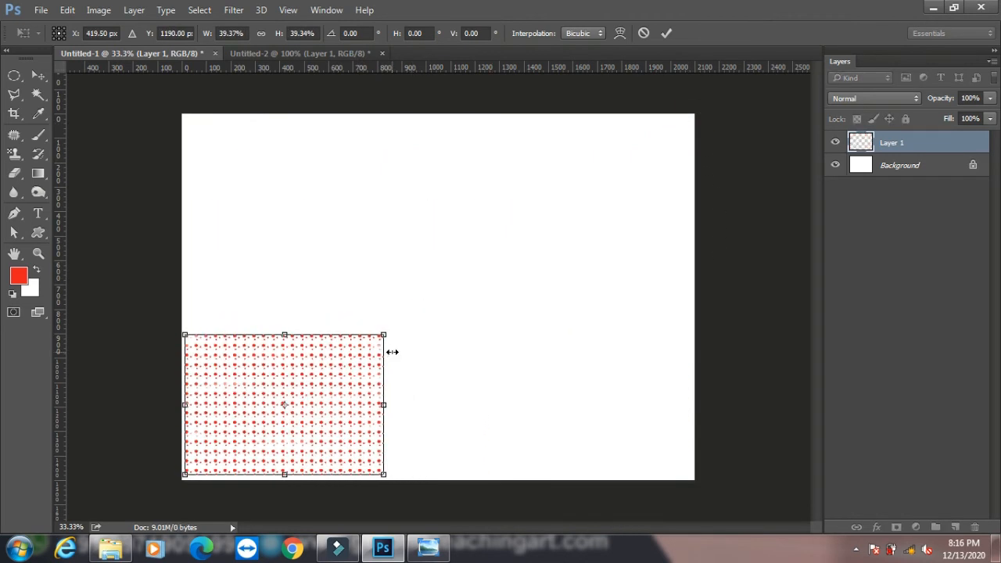
{"action": "key", "text": "Return"}
{"action": "key", "text": "s"}
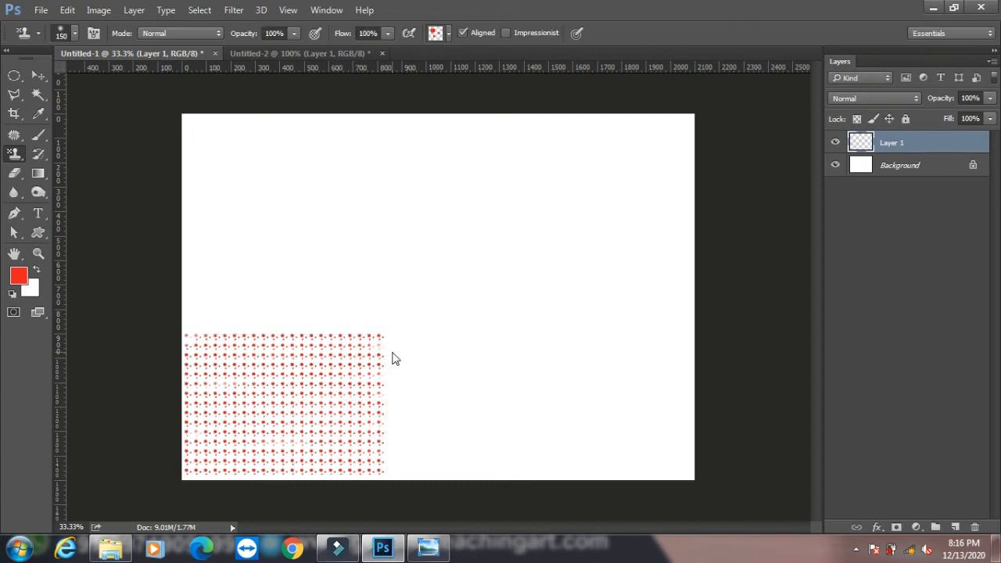
Hide Layer 1 and add a new layer filled with white above it.
{"action": "left_click", "coordinate": [835, 143]}
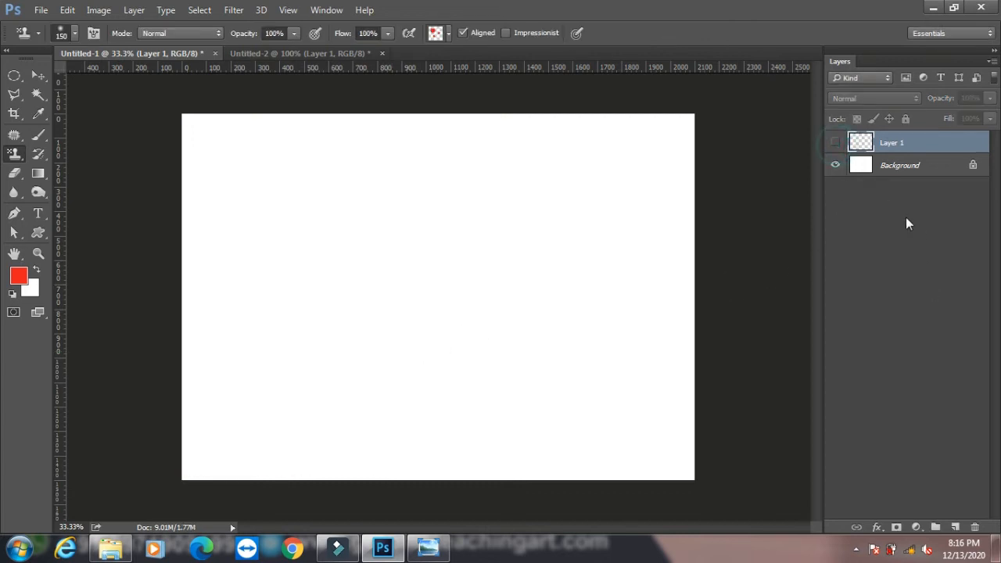
{"action": "left_click", "coordinate": [956, 528]}
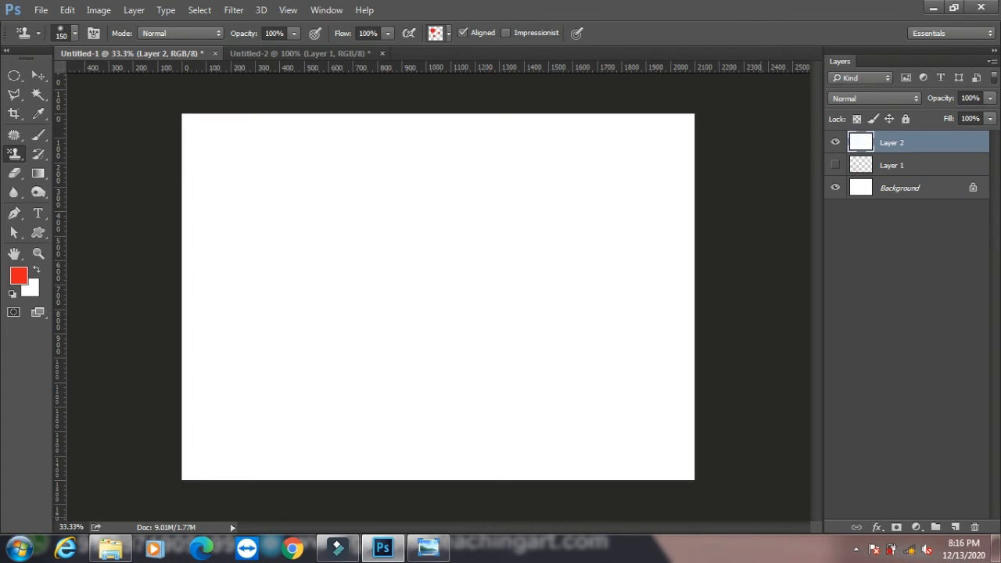
Add a Pattern Overlay effect to Layer 2 using the red circles pattern.
{"action": "left_click", "coordinate": [878, 528]}
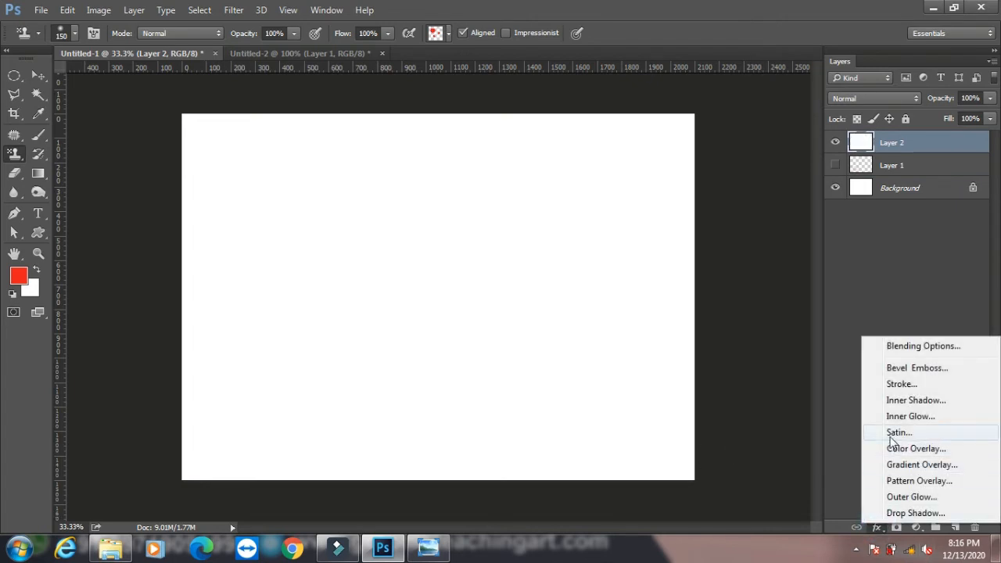
{"action": "left_click", "coordinate": [133, 10]}
{"action": "left_click", "coordinate": [131, 11]}
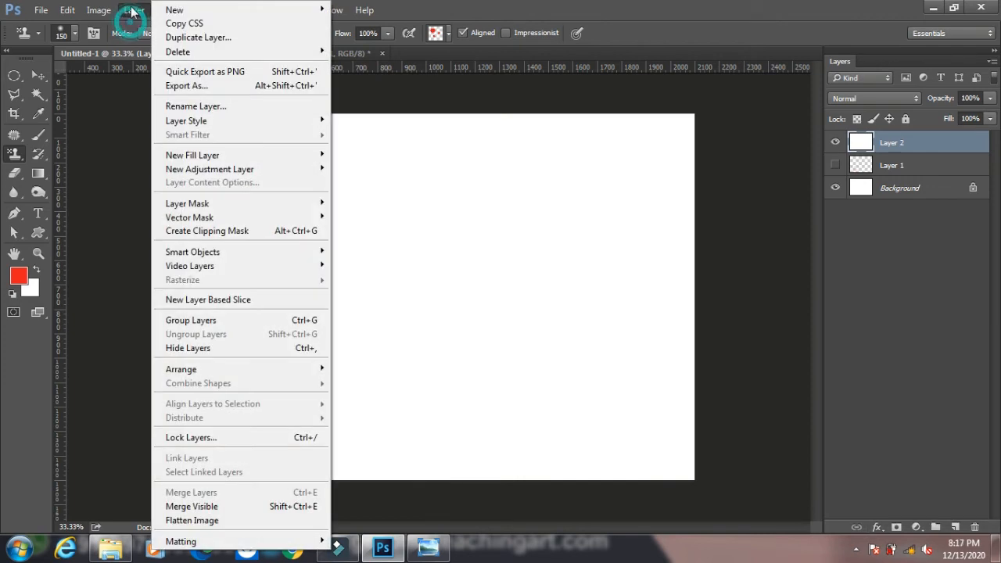
{"action": "left_click", "coordinate": [878, 528]}
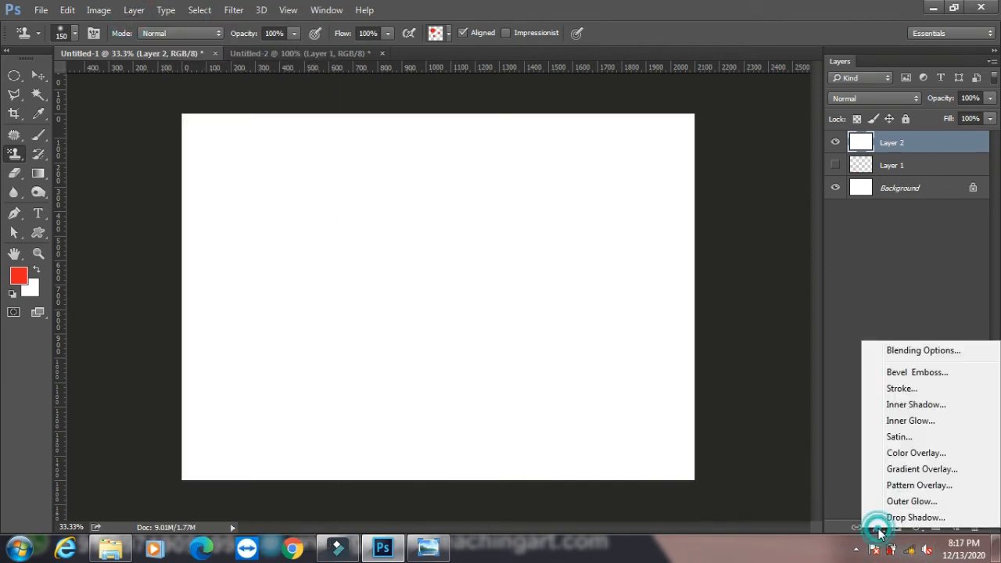
{"action": "left_click", "coordinate": [906, 485]}
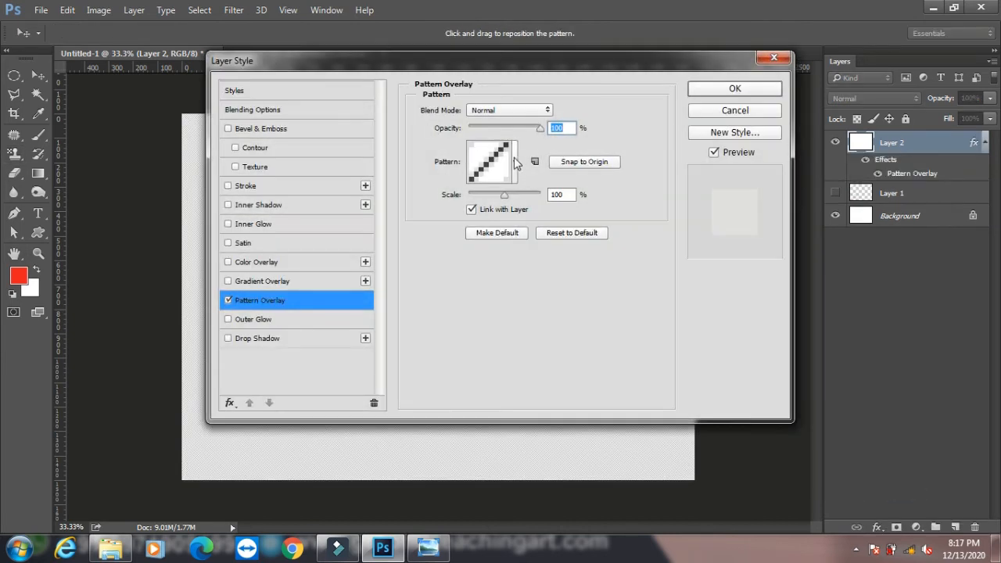
{"action": "left_click", "coordinate": [515, 162]}
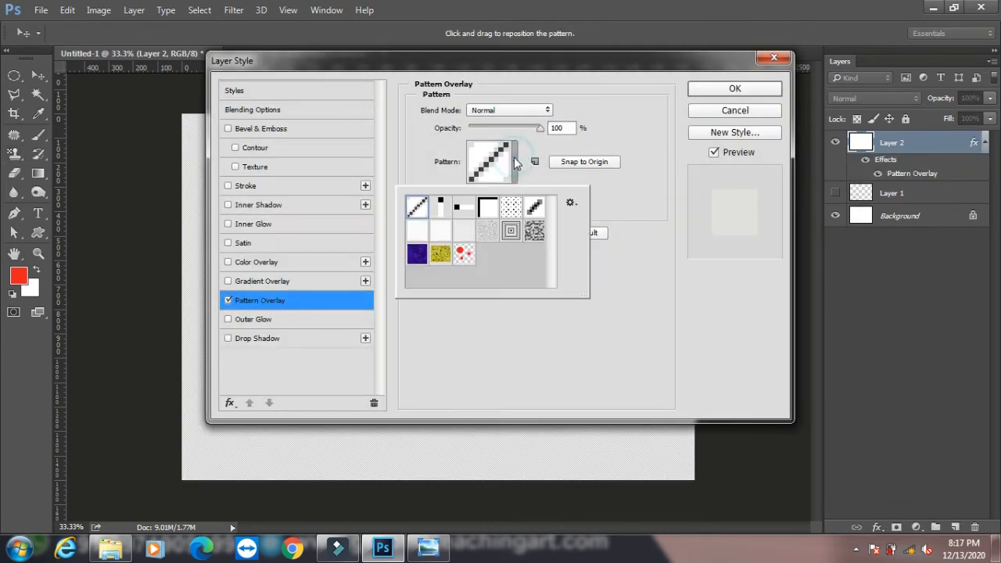
{"action": "left_click", "coordinate": [466, 261]}
{"action": "left_click", "coordinate": [649, 349]}
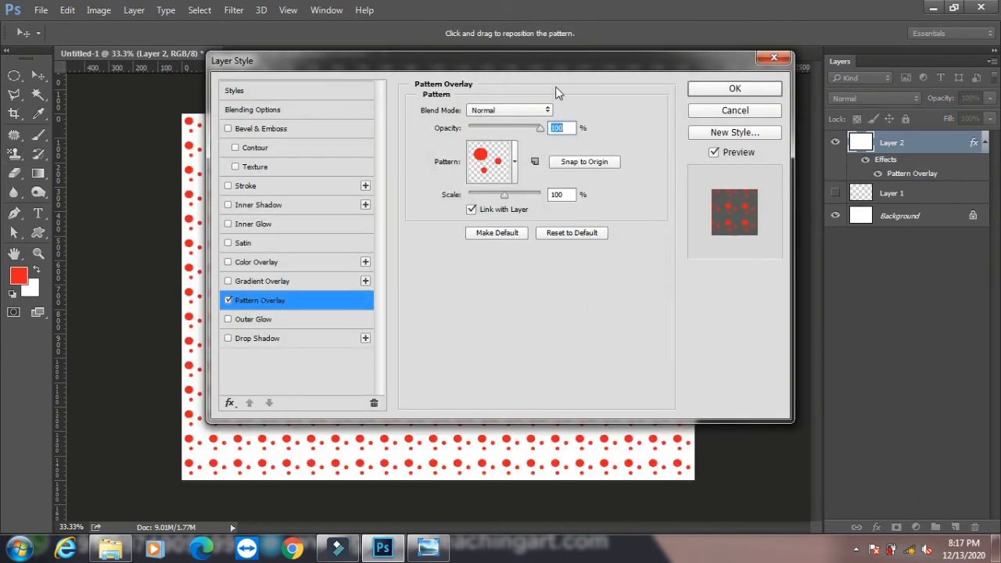
Set the pattern overlay's scale to 35% and apply the layer style.
{"action": "left_click_drag", "start_coordinate": [545, 69], "coordinate": [661, 289]}
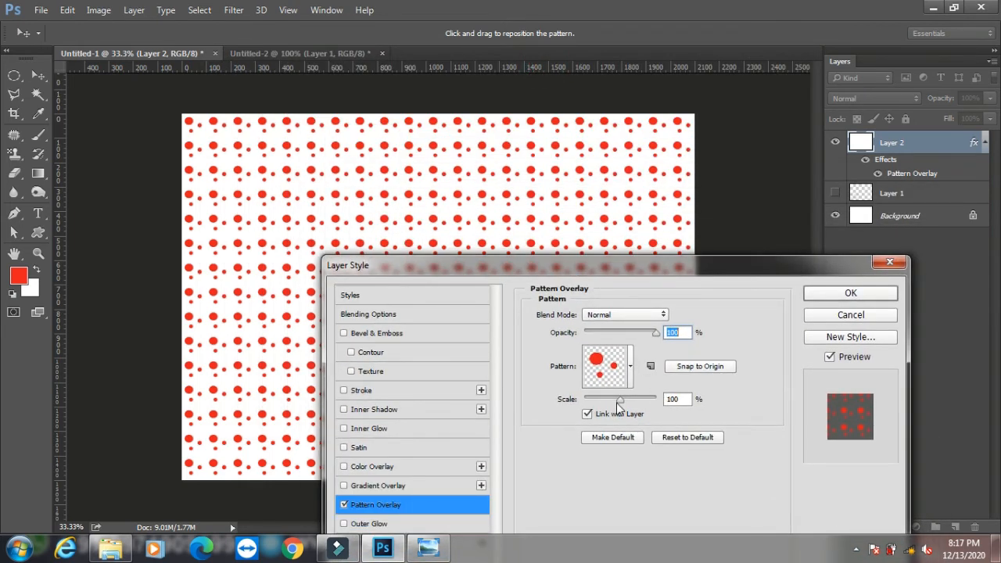
{"action": "left_click_drag", "start_coordinate": [618, 400], "coordinate": [597, 400]}
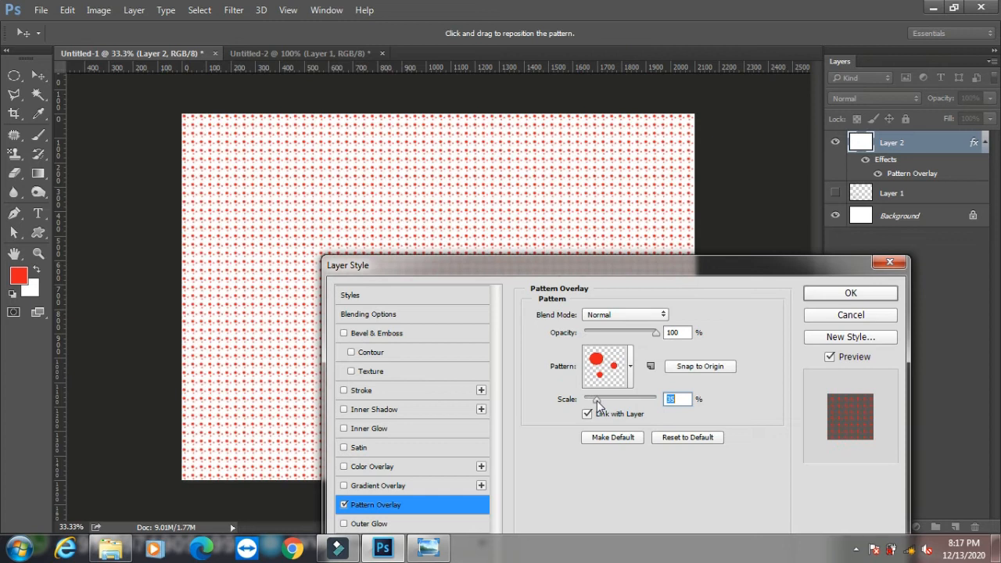
{"action": "left_click", "coordinate": [821, 292]}
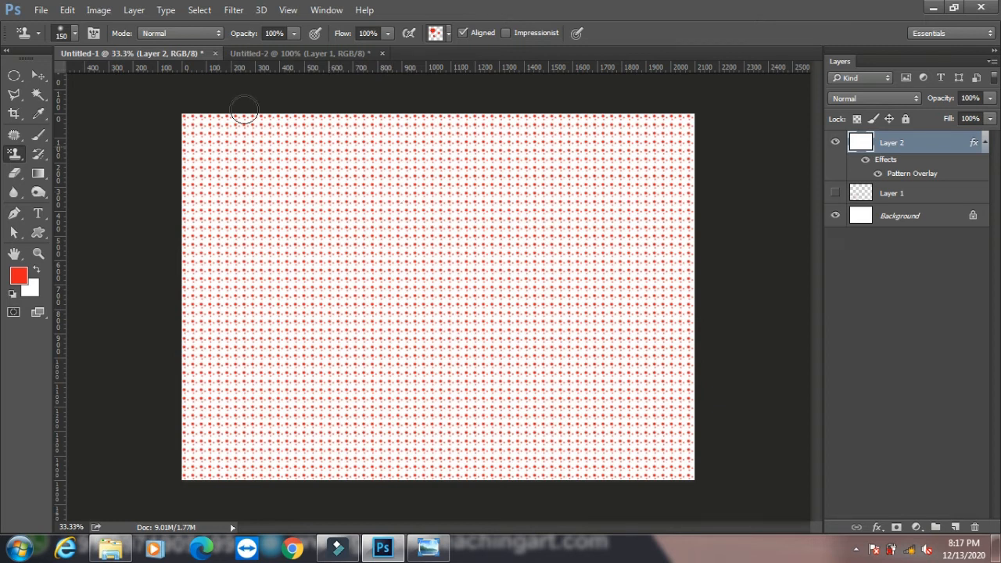
Clear all the red circles from Layer 1 in the Untitled-2 document and deselect.
{"action": "left_click", "coordinate": [69, 10]}
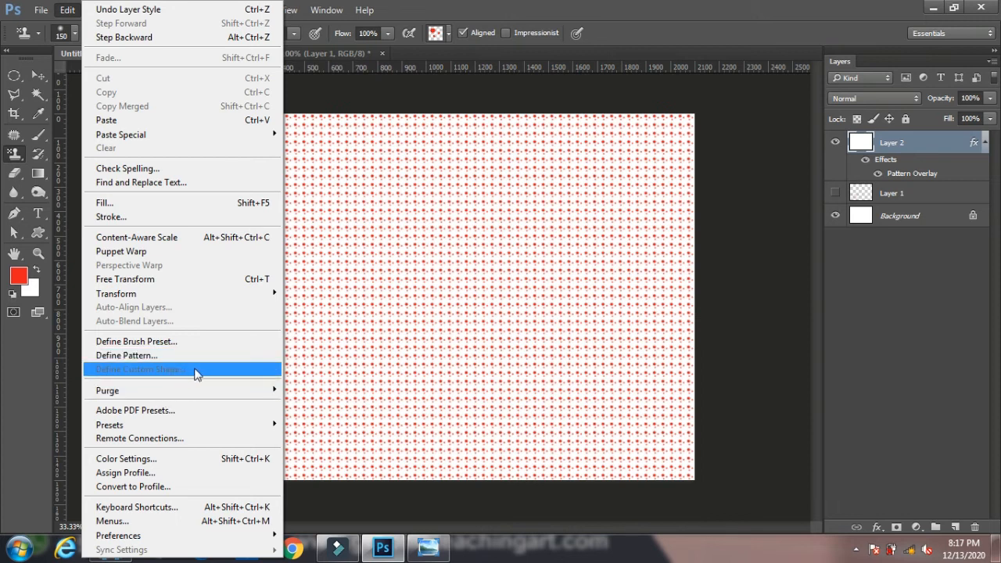
{"action": "left_click", "coordinate": [336, 52]}
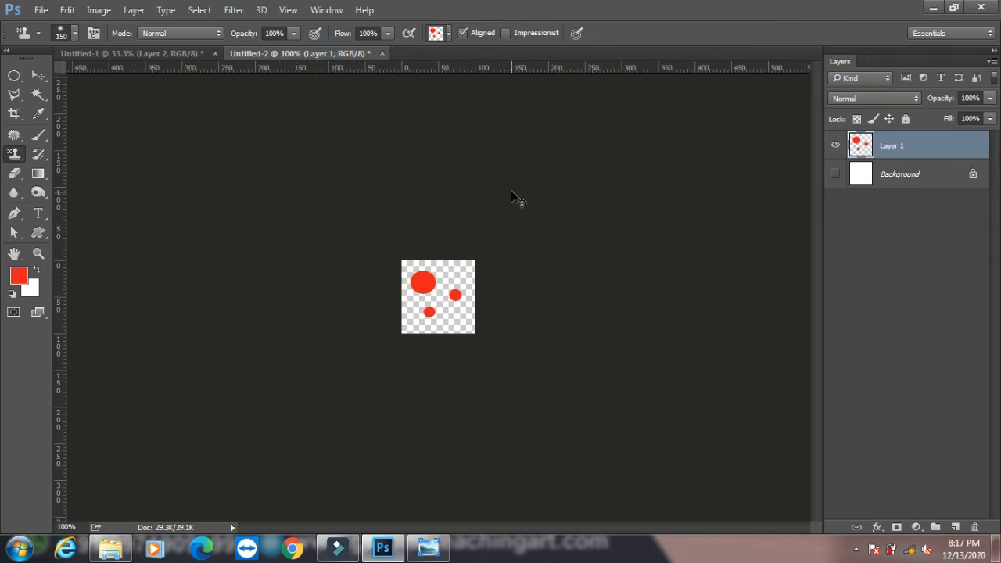
{"action": "key", "text": "ctrl+a"}
{"action": "key", "text": "Delete"}
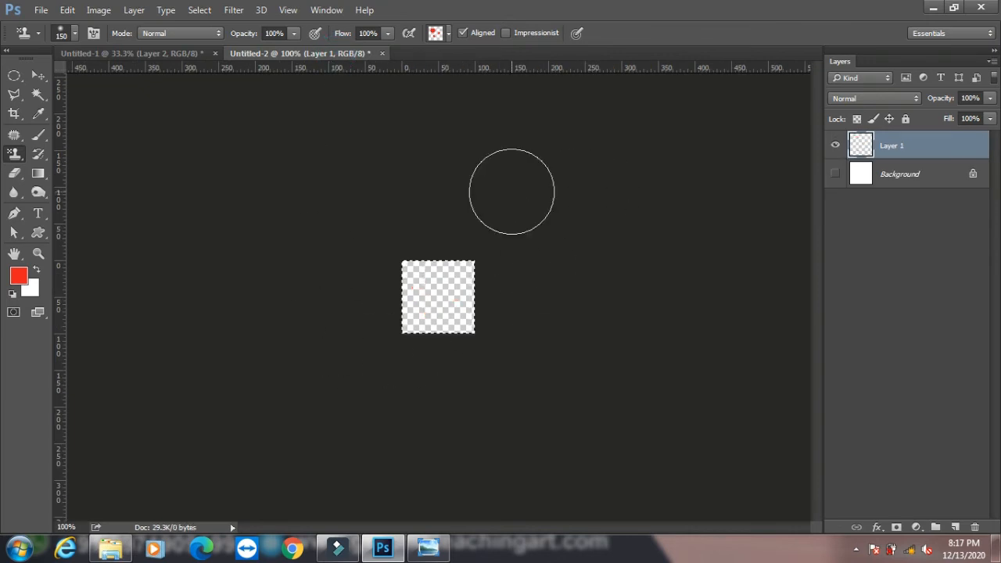
{"action": "key", "text": "ctrl+d"}
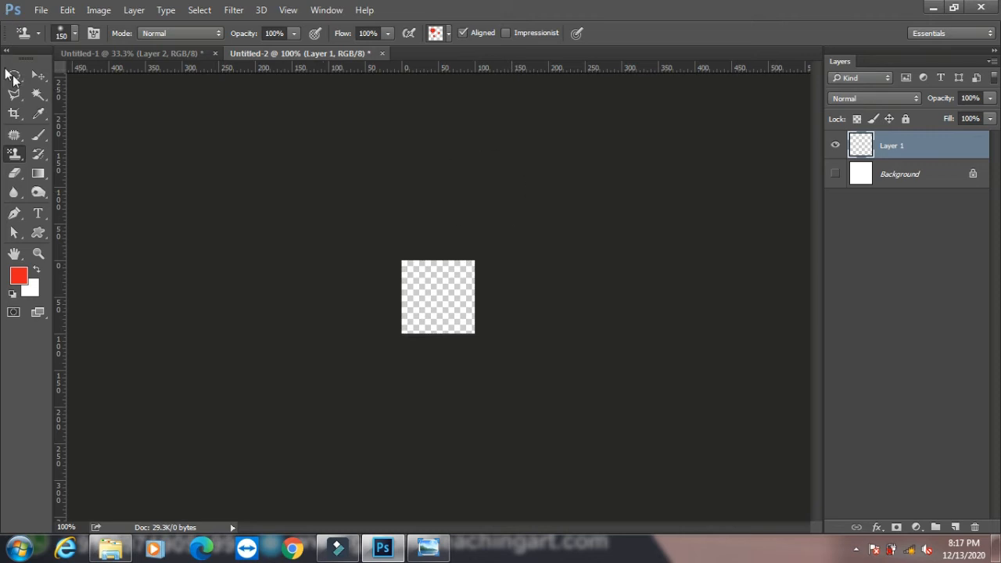
Draw a small closed five-point path with the Pen tool inside the empty canvas, curving its far side.
{"action": "left_click", "coordinate": [14, 213]}
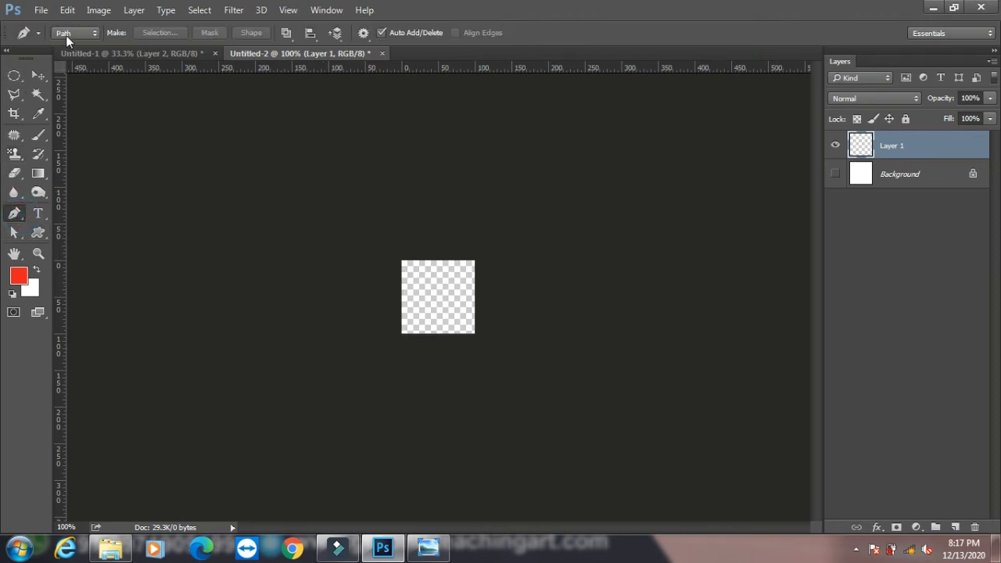
{"action": "left_click", "coordinate": [417, 282]}
{"action": "left_click", "coordinate": [421, 315]}
{"action": "left_click", "coordinate": [440, 324]}
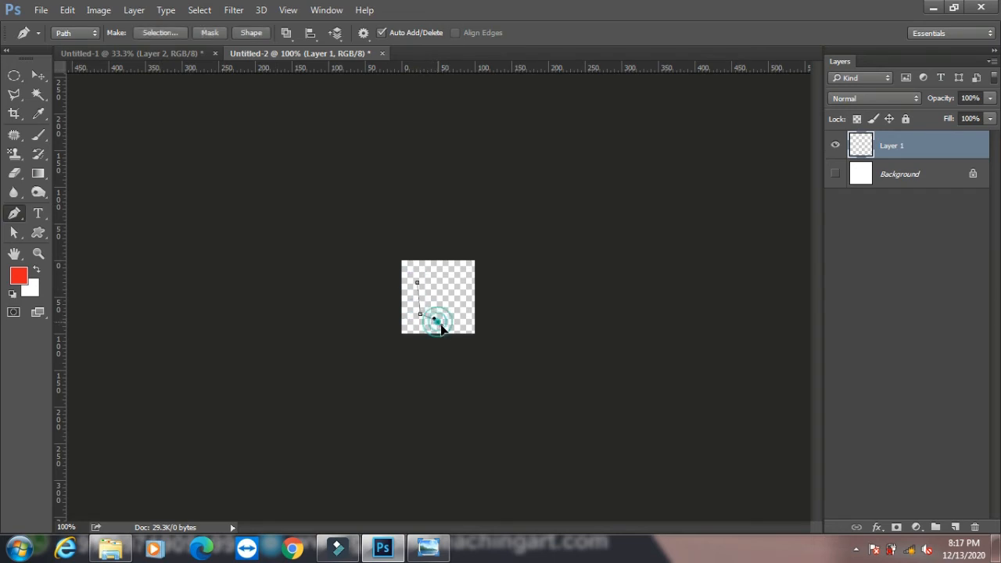
{"action": "left_click", "coordinate": [430, 293]}
{"action": "left_click", "coordinate": [417, 282]}
Define the drawn path as a custom shape, keeping the suggested name.
{"action": "left_click", "coordinate": [68, 13]}
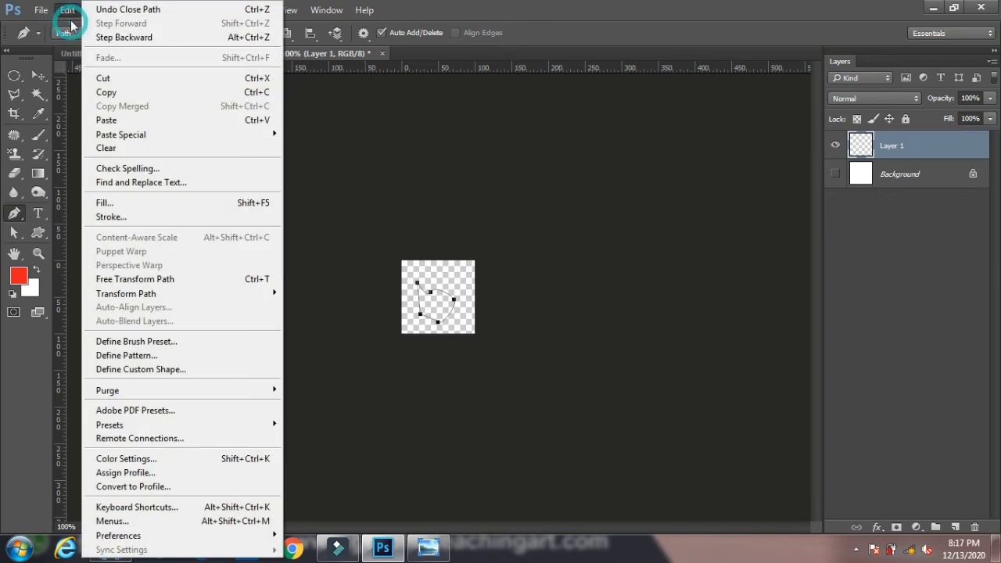
{"action": "left_click", "coordinate": [186, 370]}
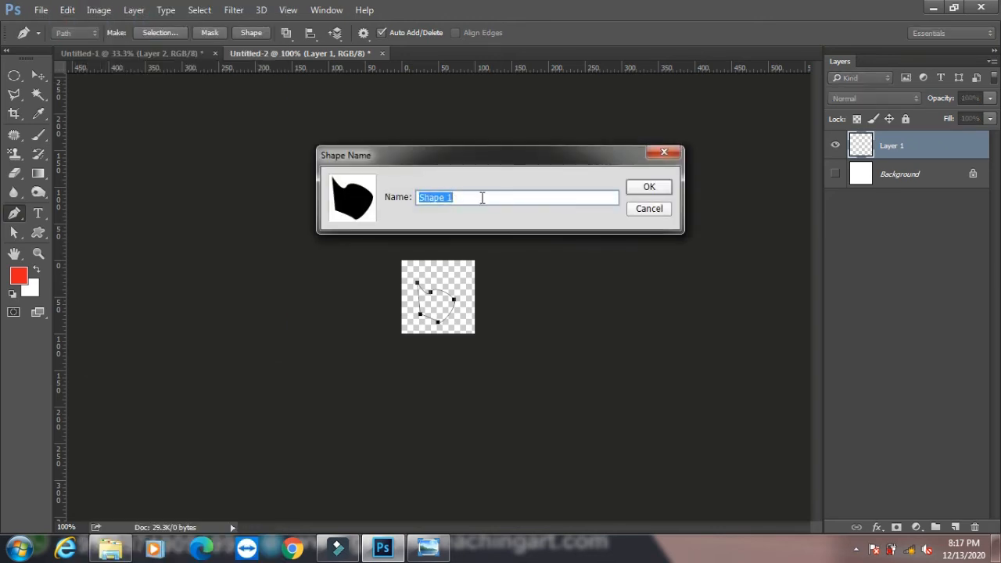
{"action": "left_click", "coordinate": [647, 194]}
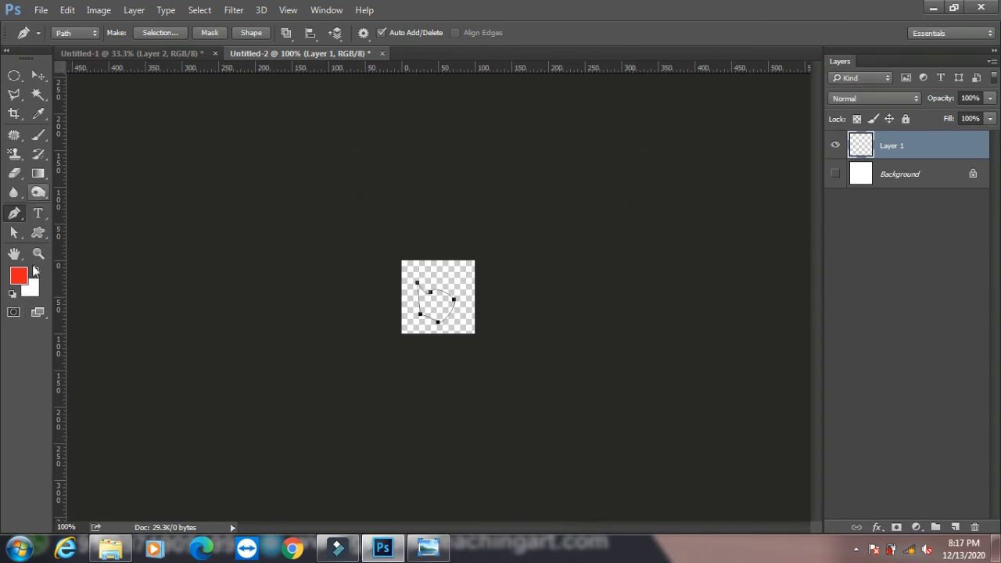
Look for the newly defined shape among the Custom Shape tool's available shapes.
{"action": "left_click", "coordinate": [39, 233]}
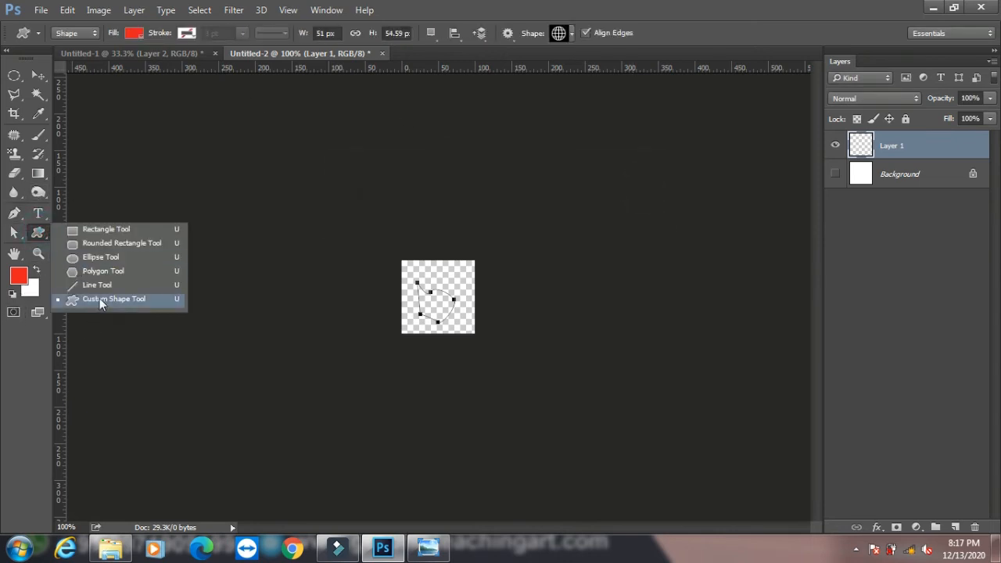
{"action": "left_click", "coordinate": [99, 298]}
{"action": "left_click", "coordinate": [573, 34]}
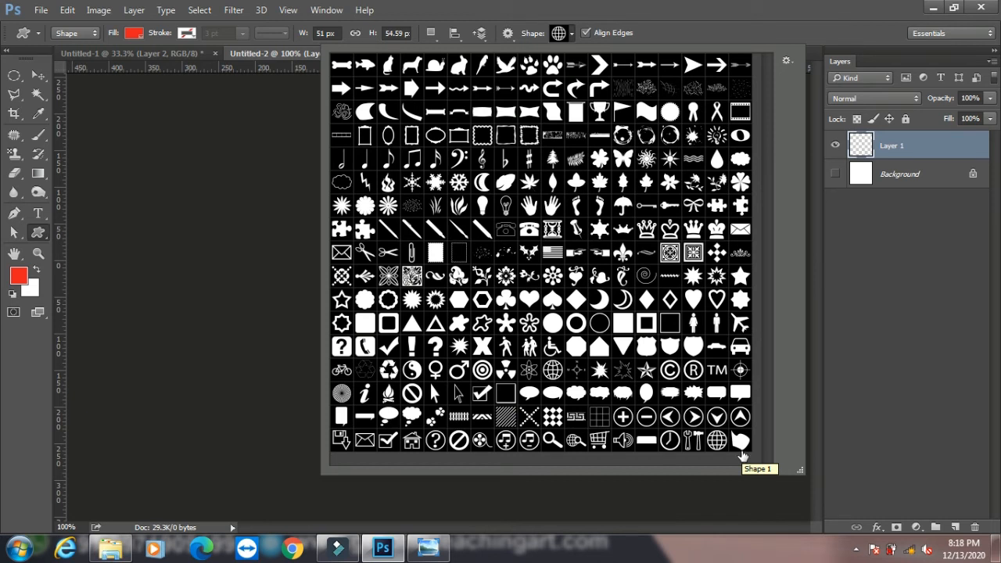
Return to the Untitled-1 document and open 2-tiger-png-image-download-tigers-thumb from the WALPAPER folder.
{"action": "left_click", "coordinate": [152, 54]}
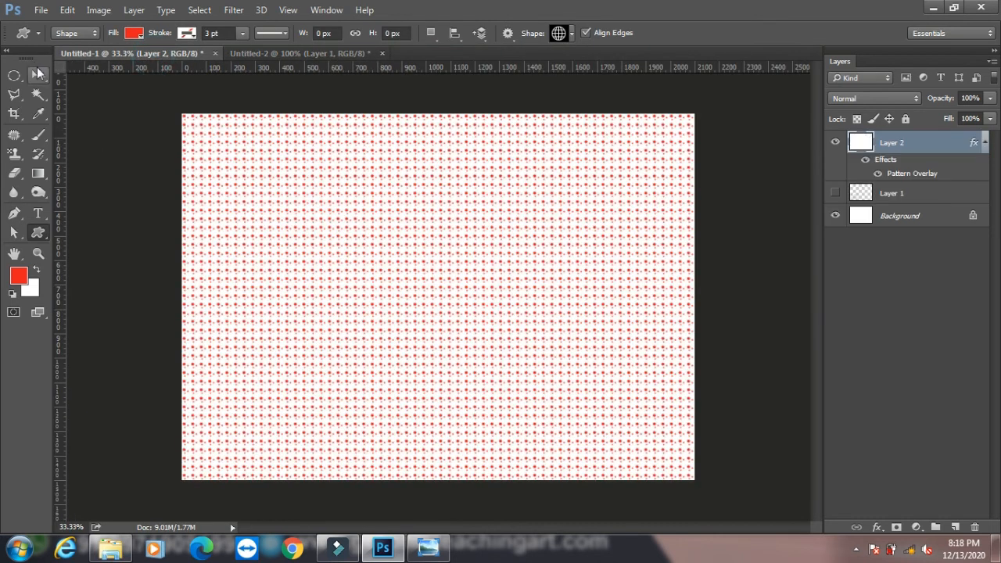
{"action": "left_click", "coordinate": [37, 74]}
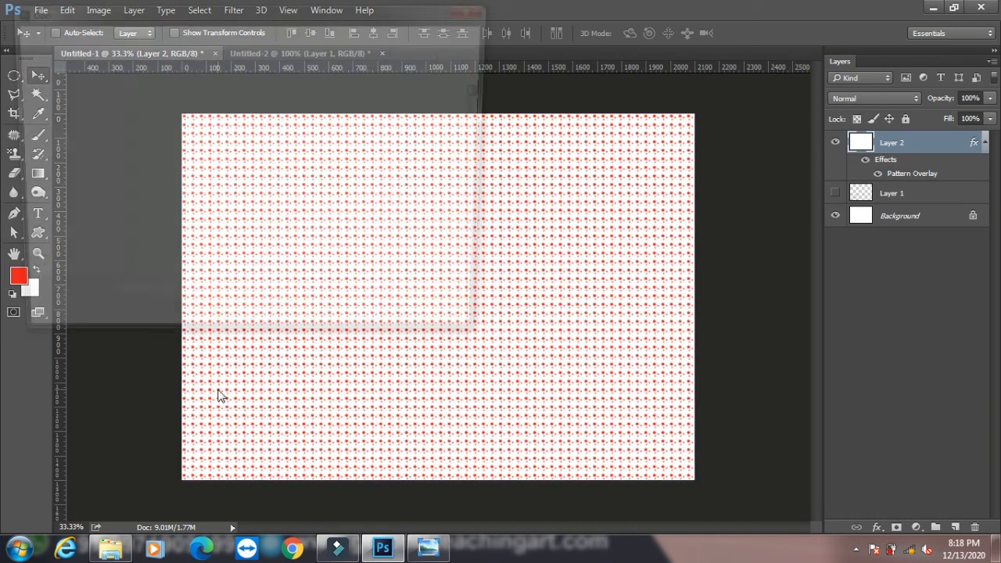
{"action": "left_click", "coordinate": [345, 223]}
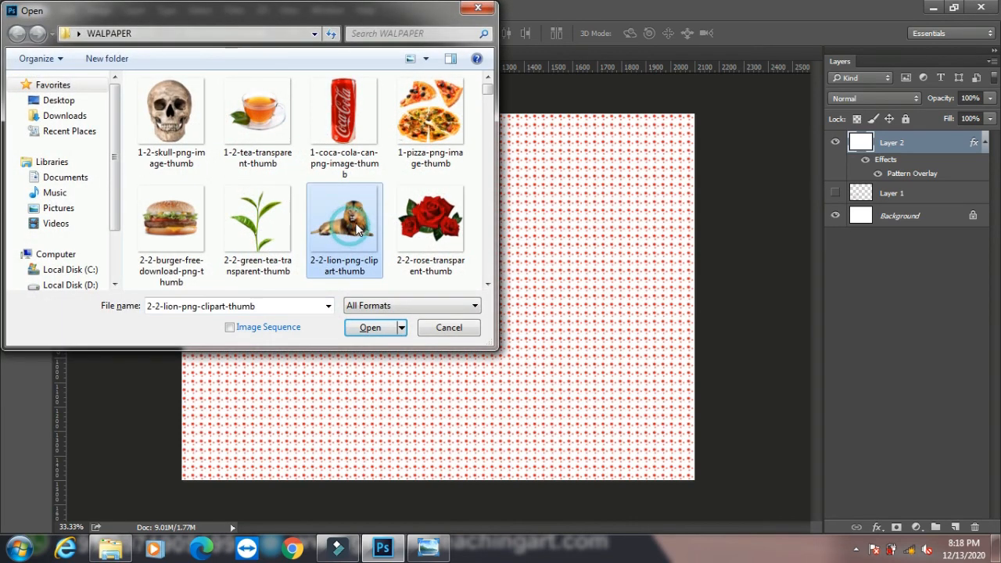
{"action": "scroll", "coordinate": [342, 203], "scroll_direction": "down", "scroll_amount": 3}
{"action": "scroll", "coordinate": [352, 219], "scroll_direction": "down", "scroll_amount": 2}
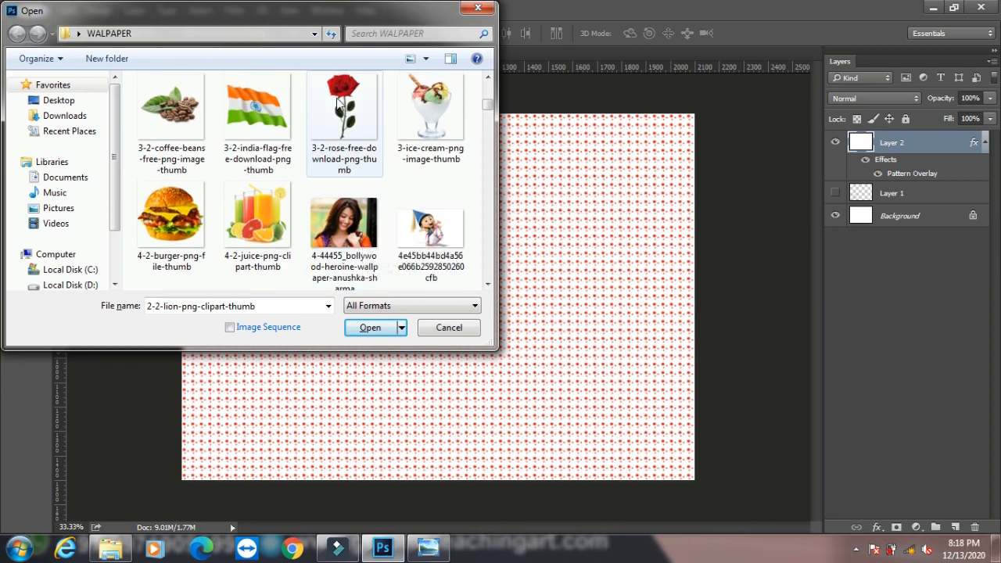
{"action": "scroll", "coordinate": [342, 108], "scroll_direction": "up", "scroll_amount": 1}
{"action": "left_click", "coordinate": [345, 107]}
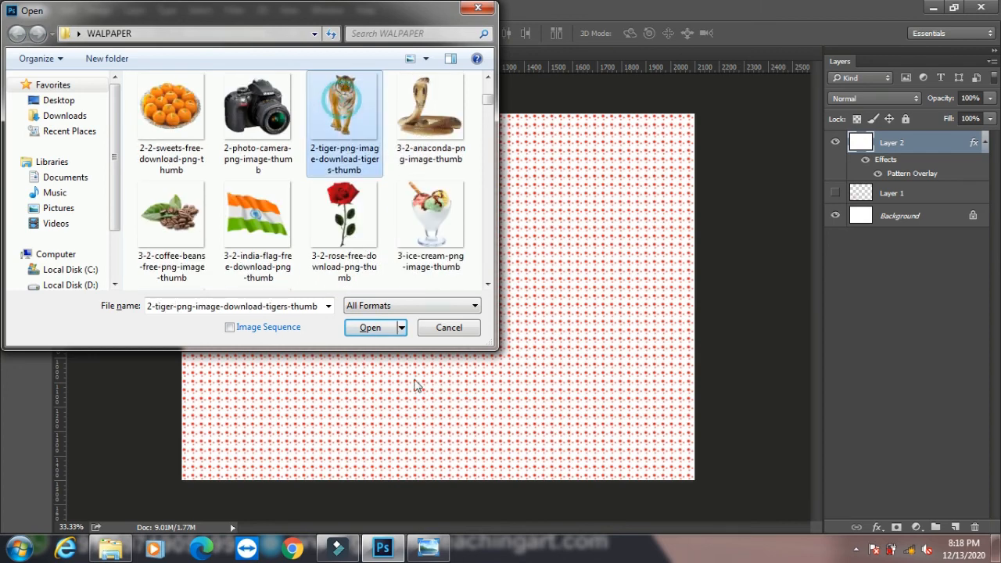
{"action": "left_click", "coordinate": [368, 327]}
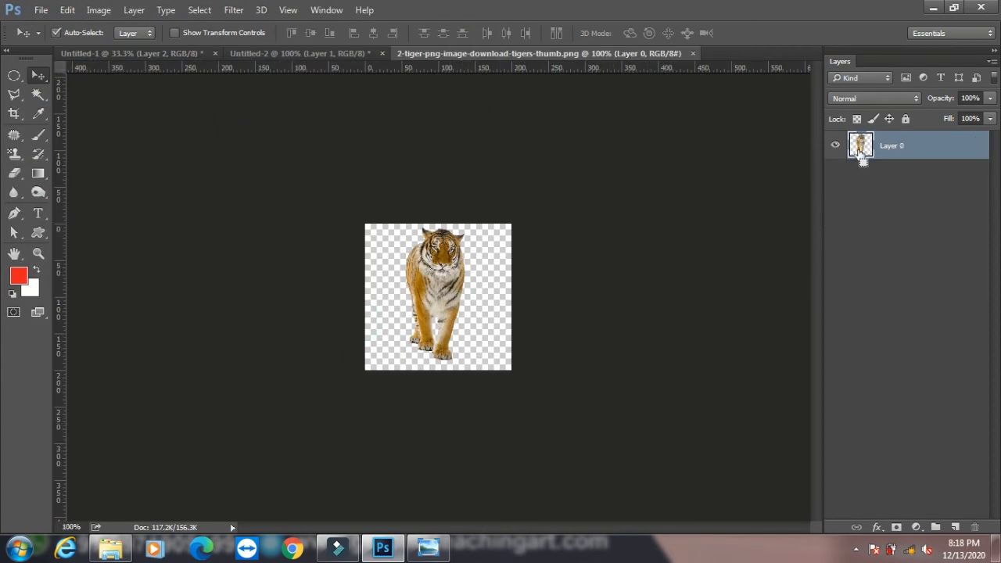
Fill the tiger's outline with the red foreground color on a new layer above Layer 0, and deselect.
{"action": "left_click", "coordinate": [861, 148], "text": "ctrl"}
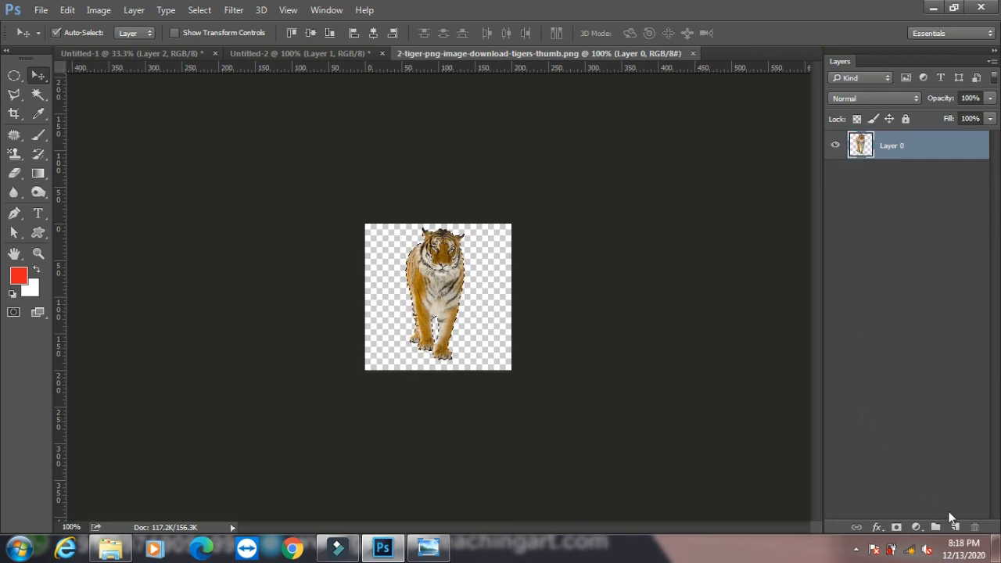
{"action": "left_click", "coordinate": [955, 528]}
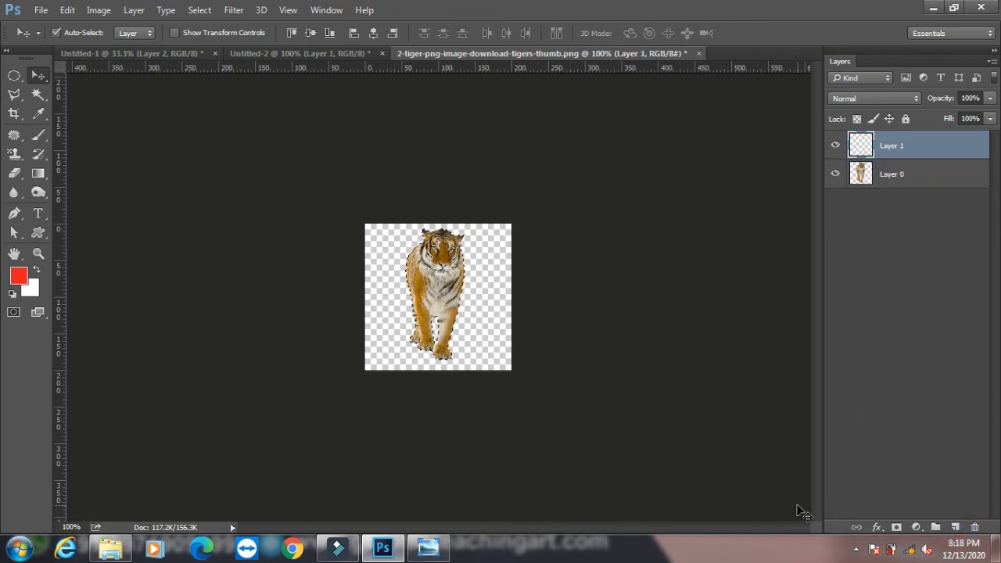
{"action": "key", "text": "alt+BackSpace"}
{"action": "key", "text": "ctrl+d"}
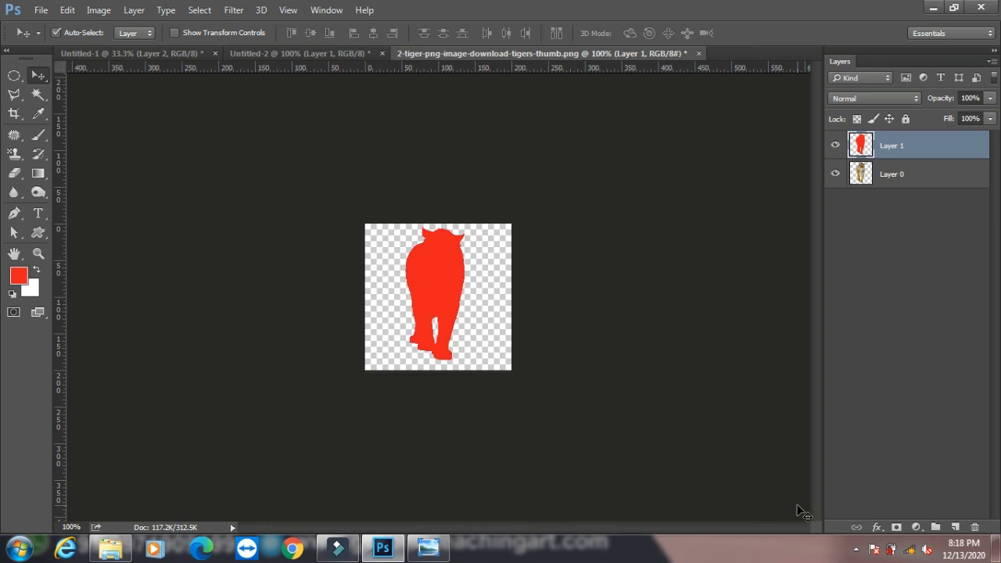
Check whether a custom shape can be defined from the red silhouette, and load the silhouette as a selection.
{"action": "left_click", "coordinate": [67, 10]}
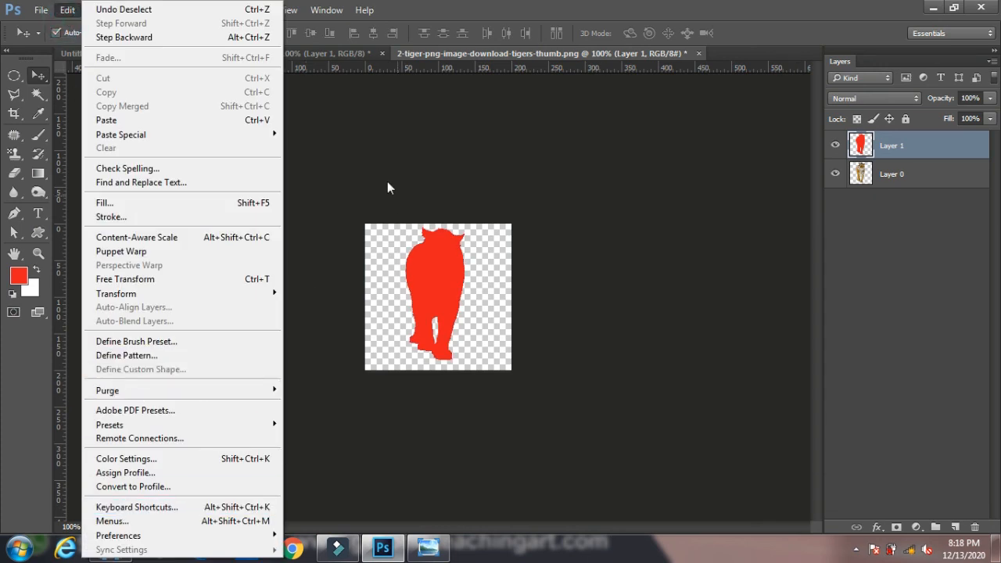
{"action": "left_click", "coordinate": [36, 73]}
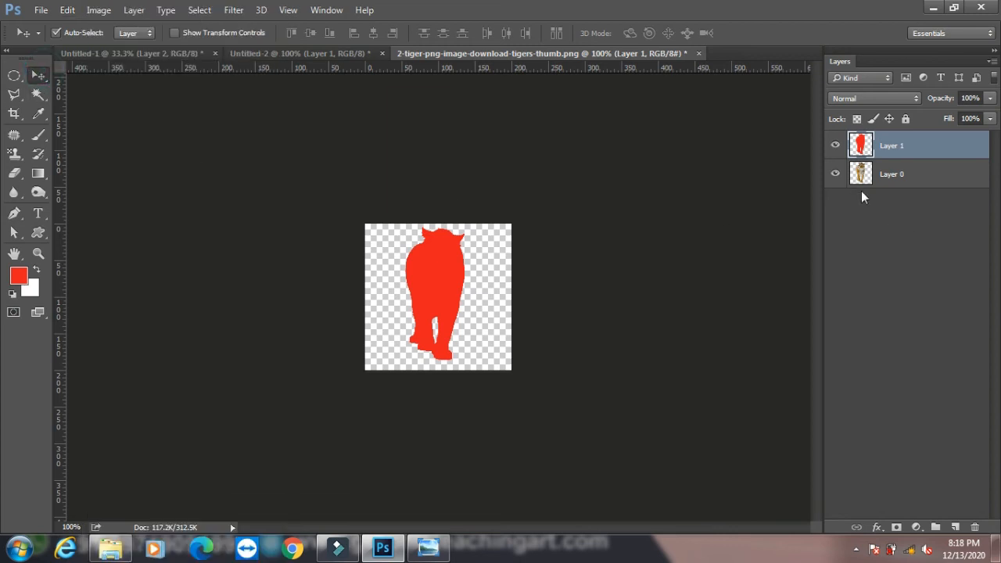
{"action": "left_click", "coordinate": [861, 146], "text": "ctrl"}
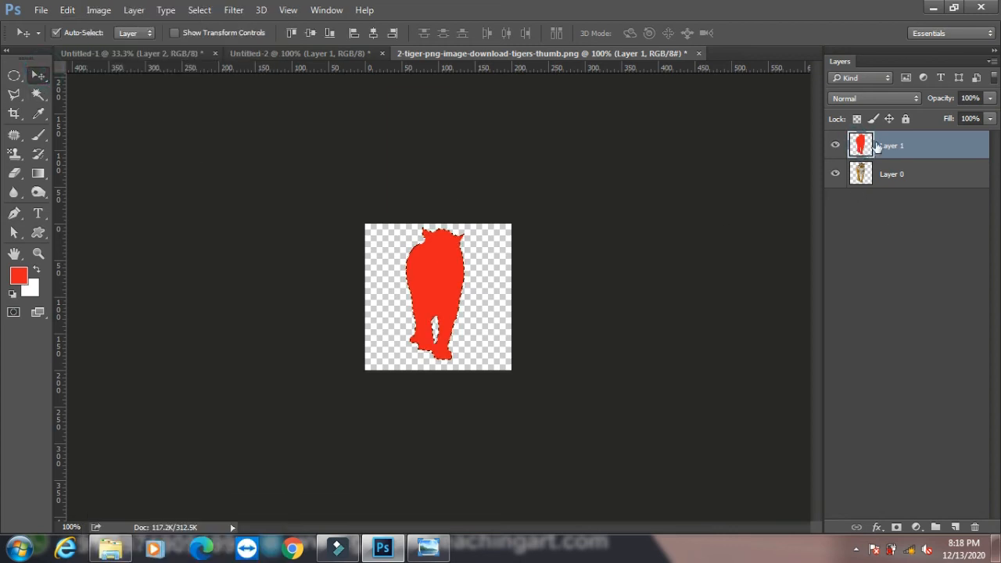
Hide Layer 1 and Layer 0 while keeping the tiger selection, and add a new empty layer above them.
{"action": "left_click", "coordinate": [835, 146]}
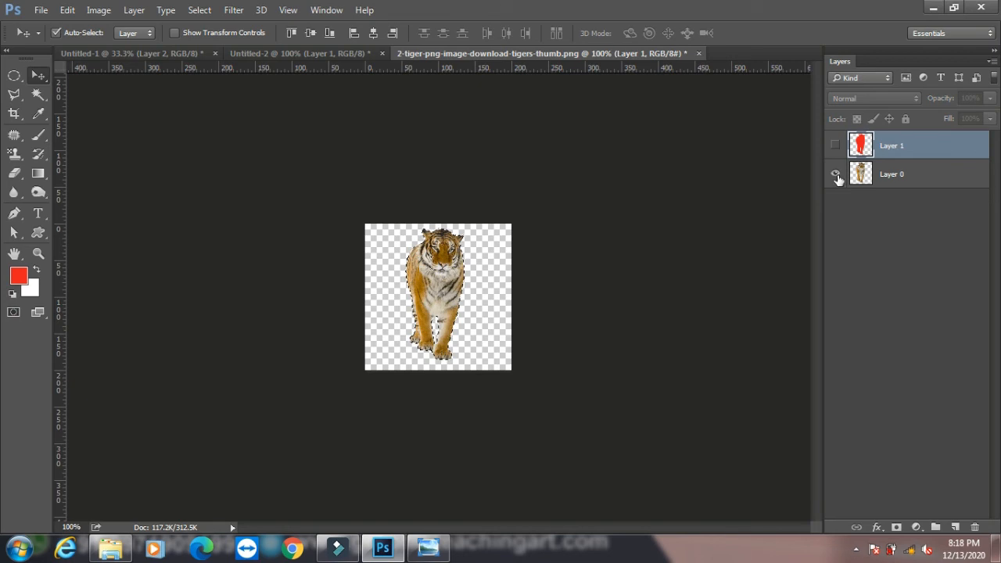
{"action": "left_click", "coordinate": [835, 175]}
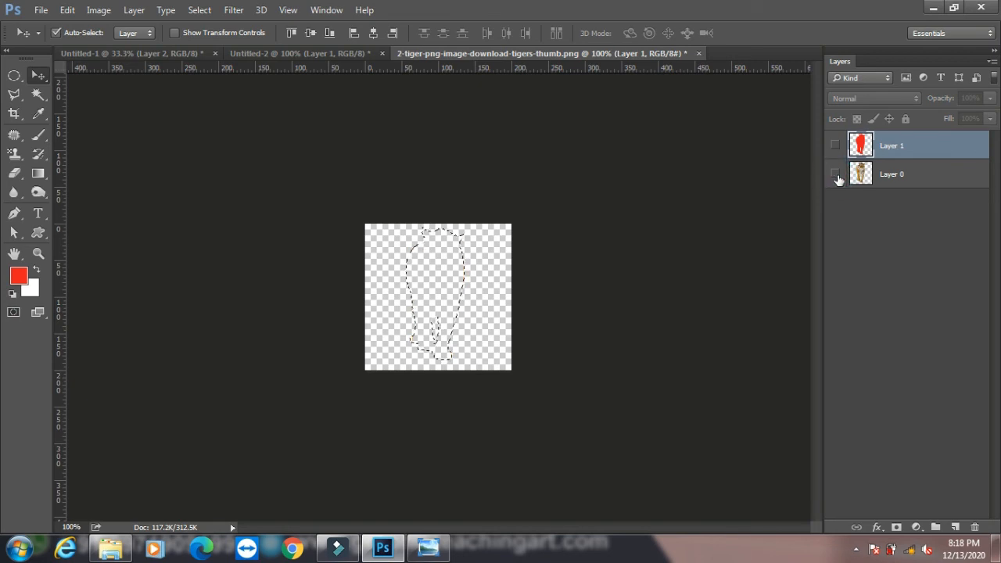
{"action": "left_click", "coordinate": [955, 528]}
Convert the tiger selection into a work path, load that path back as a selection, and make the work path again.
{"action": "left_click", "coordinate": [327, 13]}
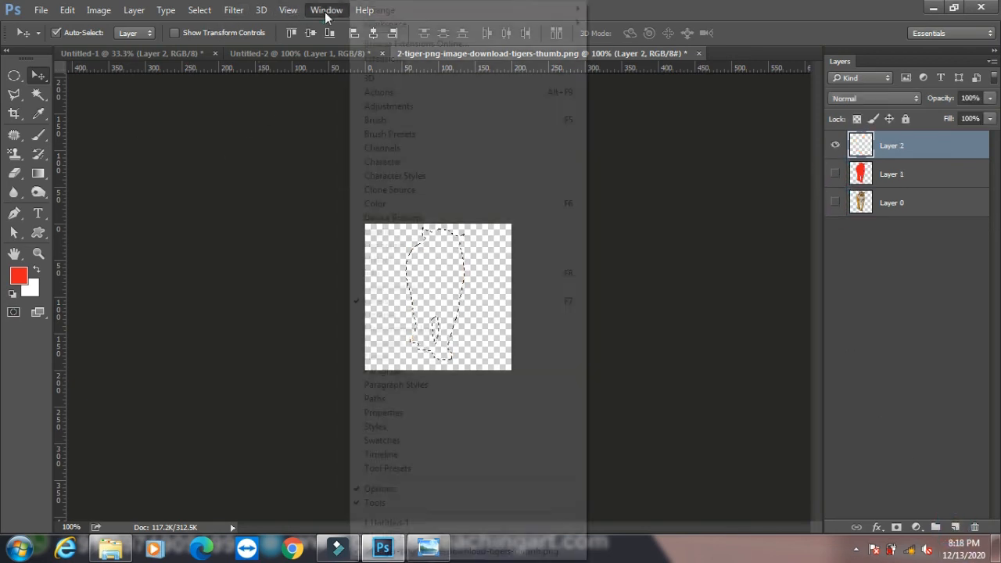
{"action": "left_click", "coordinate": [416, 402]}
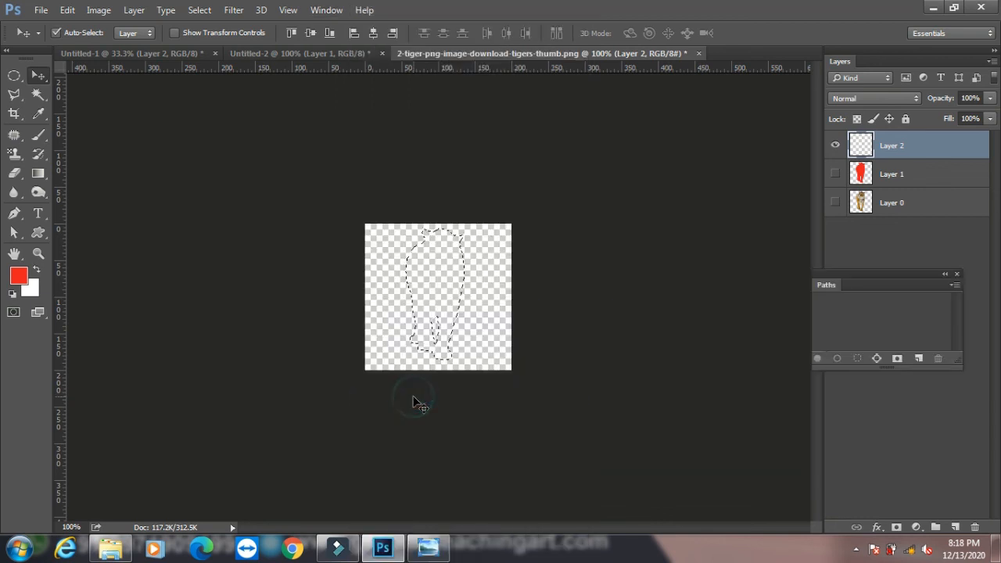
{"action": "left_click", "coordinate": [877, 359]}
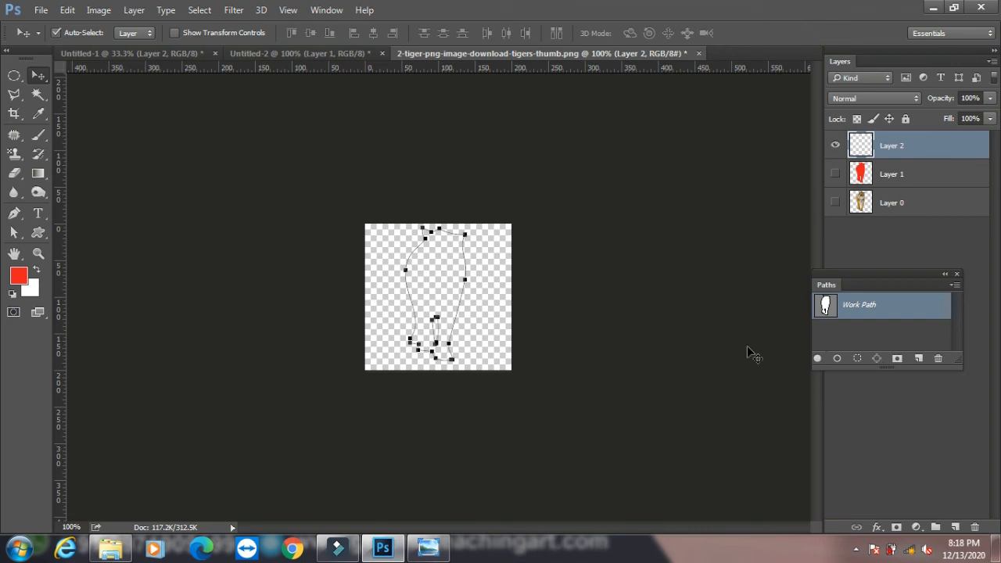
{"action": "left_click", "coordinate": [857, 358]}
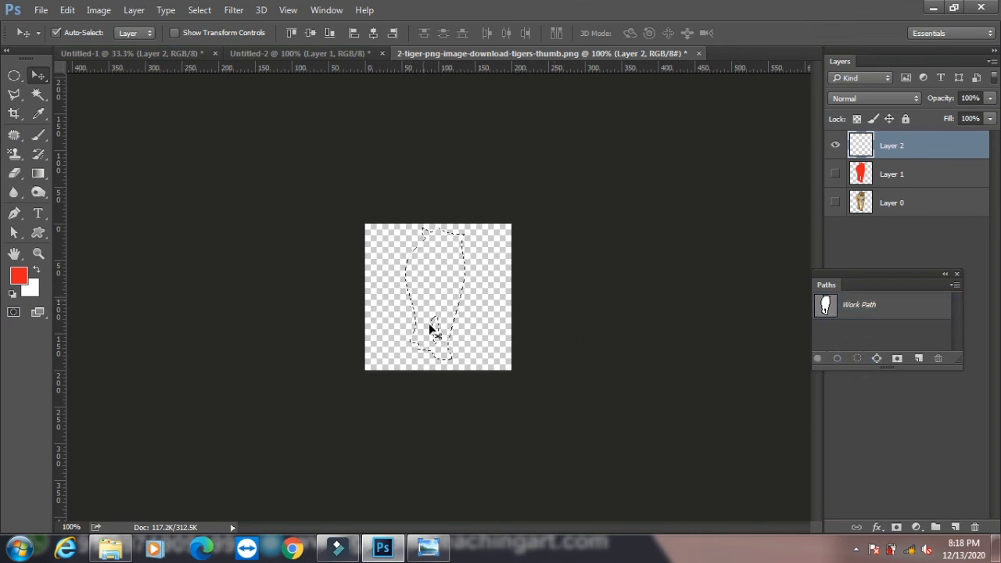
{"action": "left_click", "coordinate": [877, 359]}
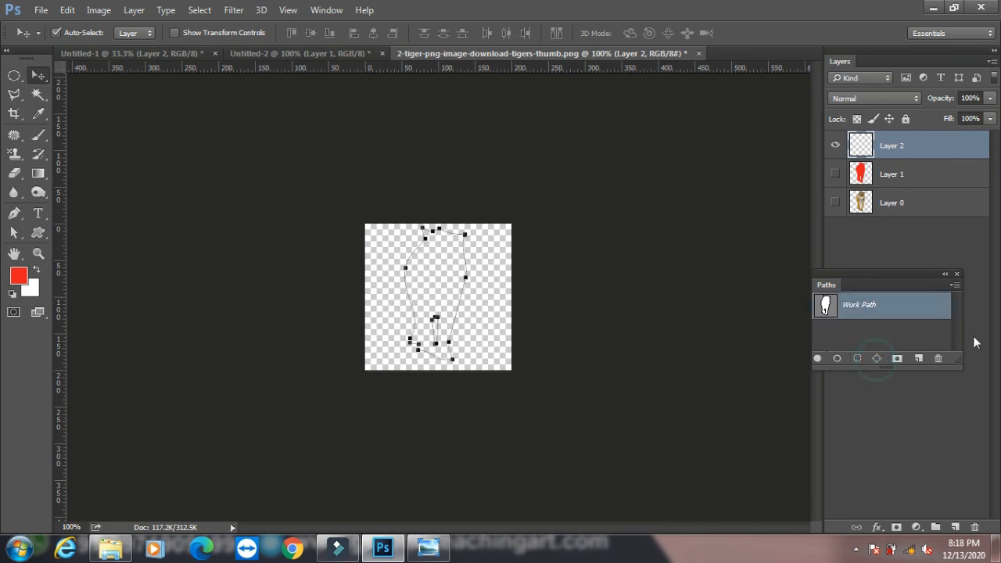
Define a custom shape from the tiger work path, accepting the default name.
{"action": "left_click", "coordinate": [68, 11]}
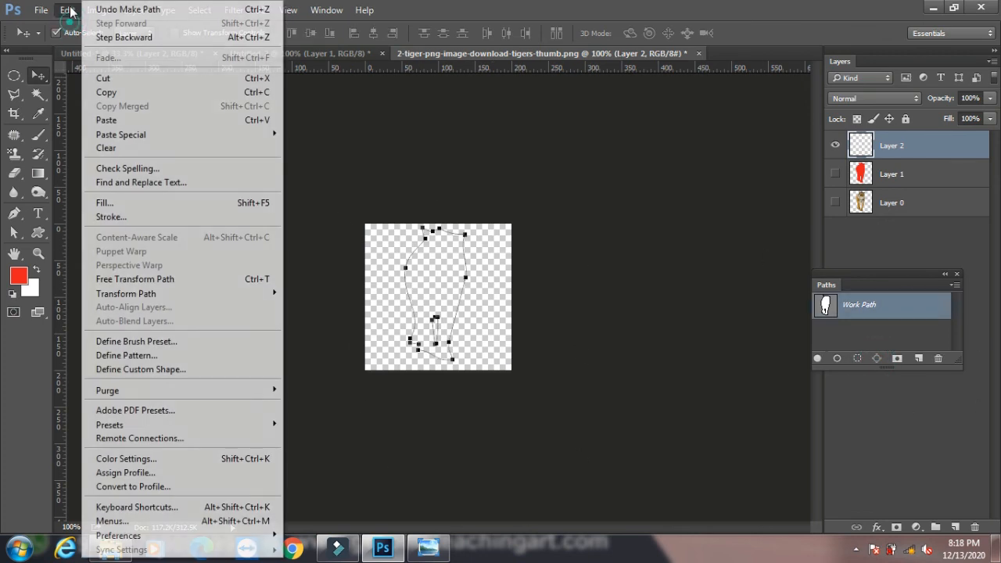
{"action": "left_click", "coordinate": [184, 370]}
{"action": "left_click", "coordinate": [650, 188]}
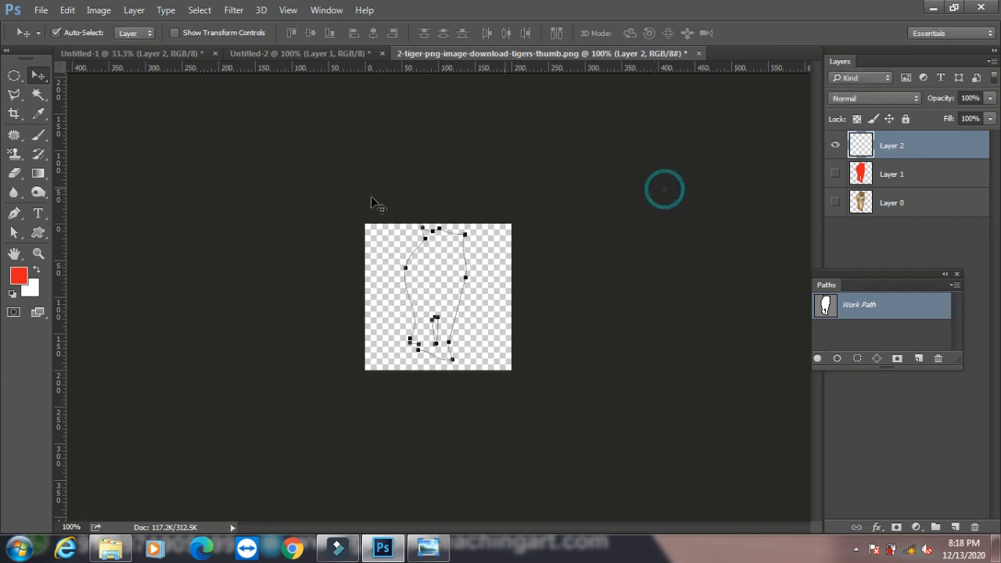
Look for the tiger silhouette among the Custom Shape tool's available shapes, enlarging the shape picker to show them all.
{"action": "left_click", "coordinate": [38, 232]}
{"action": "left_click", "coordinate": [572, 33]}
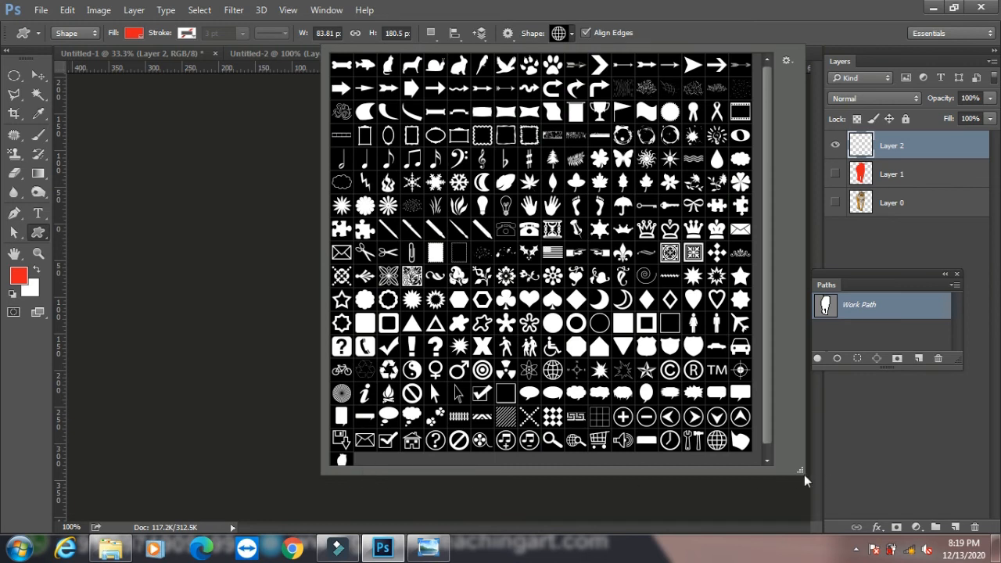
{"action": "left_click_drag", "start_coordinate": [801, 470], "coordinate": [825, 510]}
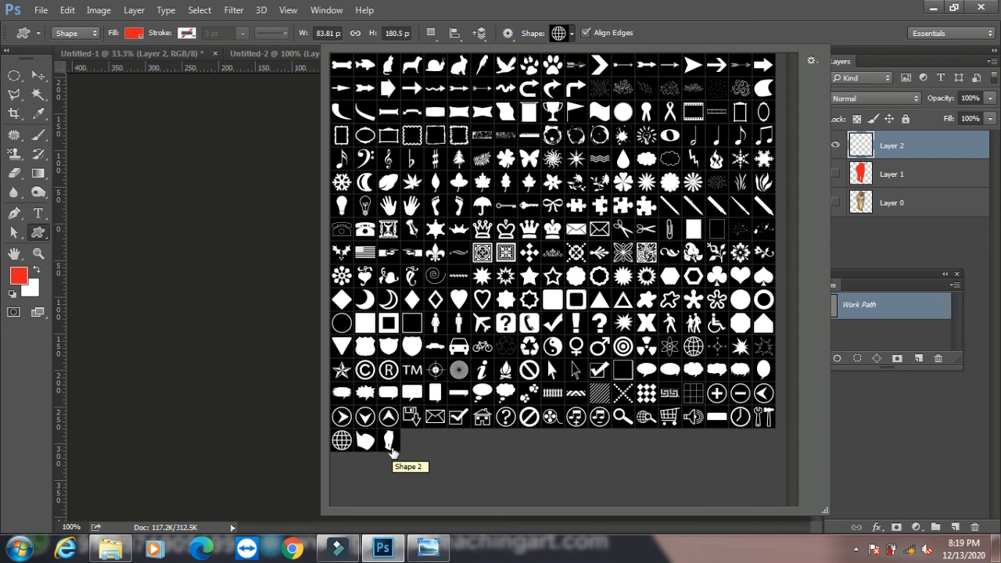
{"action": "left_click", "coordinate": [79, 12]}
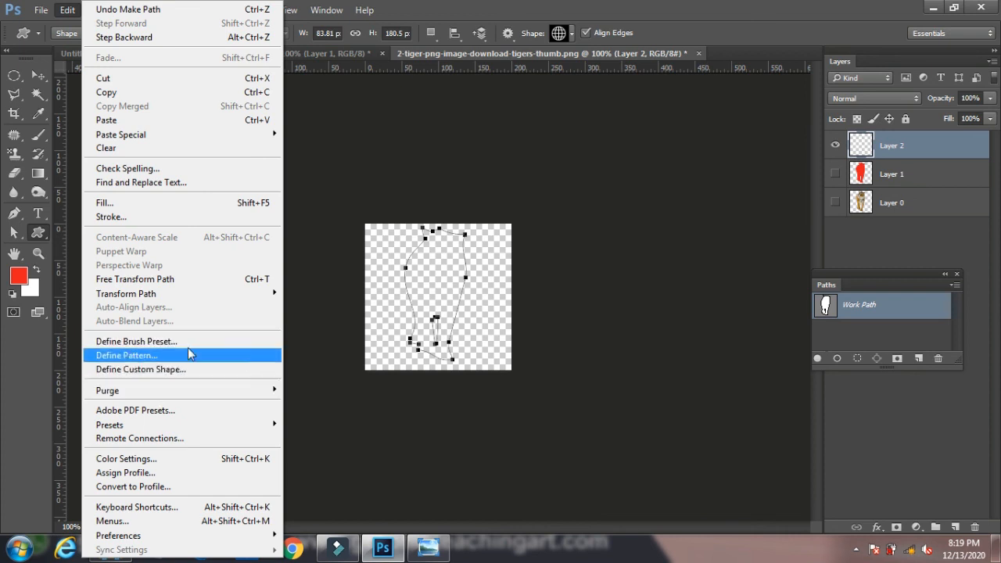
{"action": "left_click", "coordinate": [414, 134]}
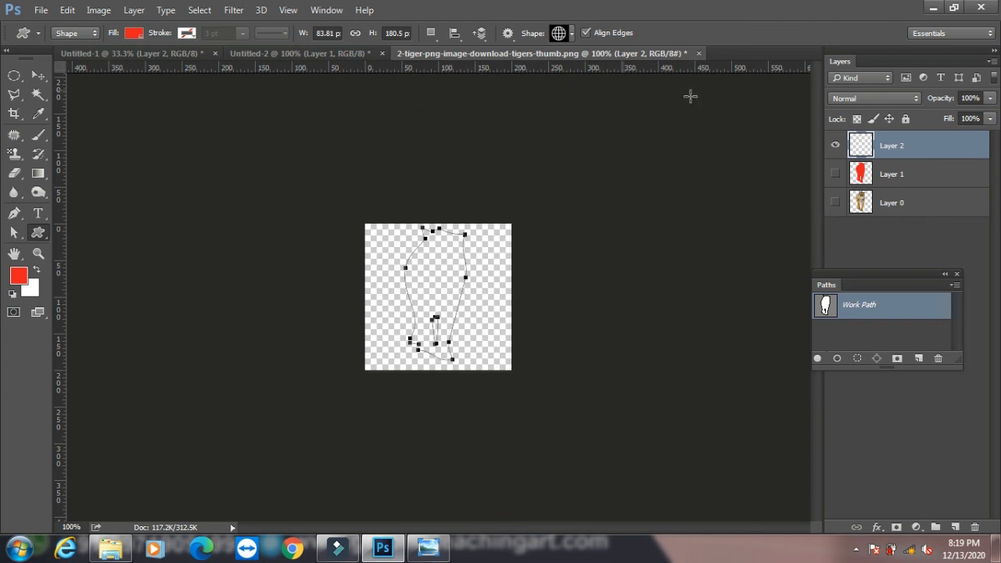
Close the 2-tiger-png-image-download-tigers-thumb document without saving its changes, and minimize the application window.
{"action": "left_click", "coordinate": [698, 53]}
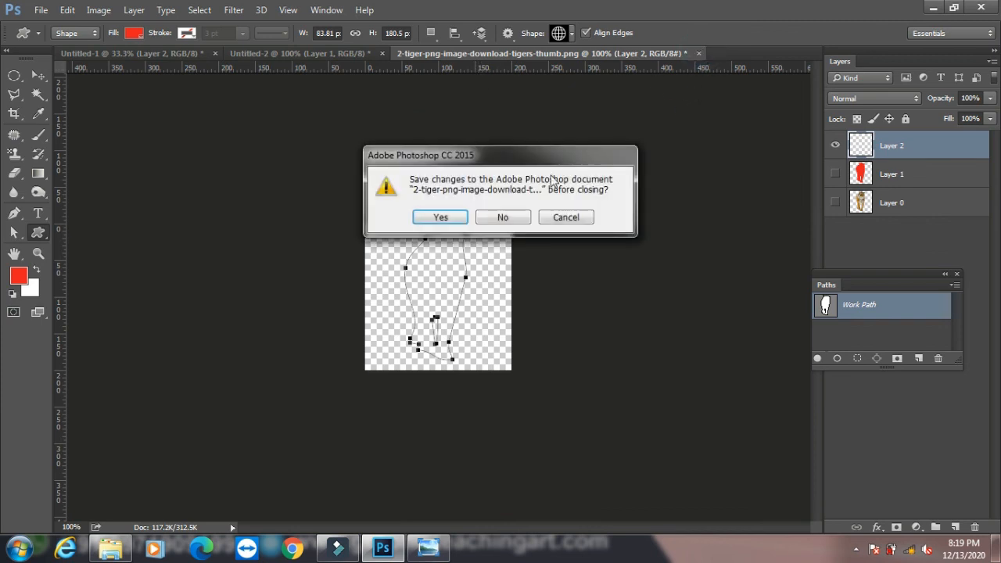
{"action": "left_click", "coordinate": [502, 216]}
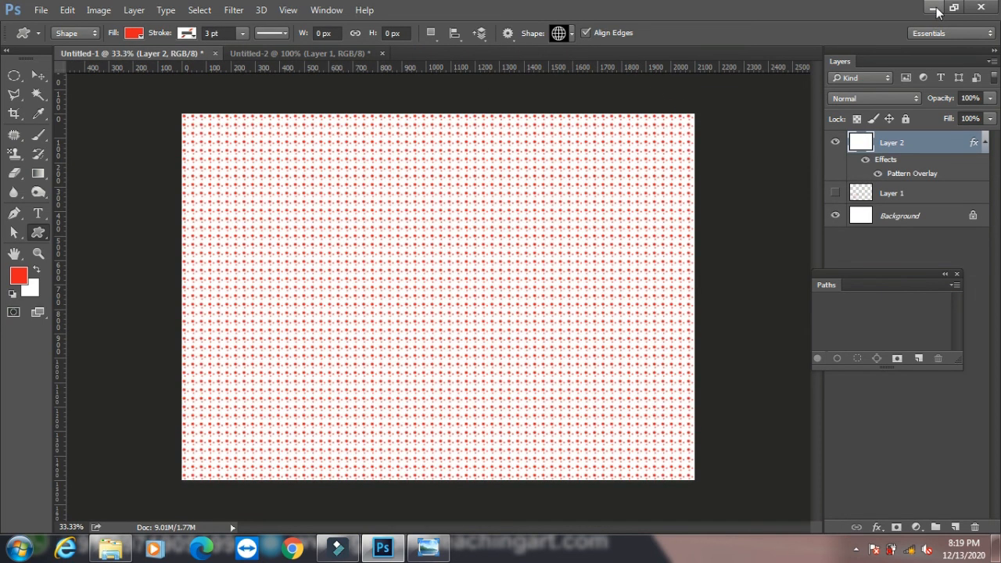
{"action": "left_click", "coordinate": [934, 9]}
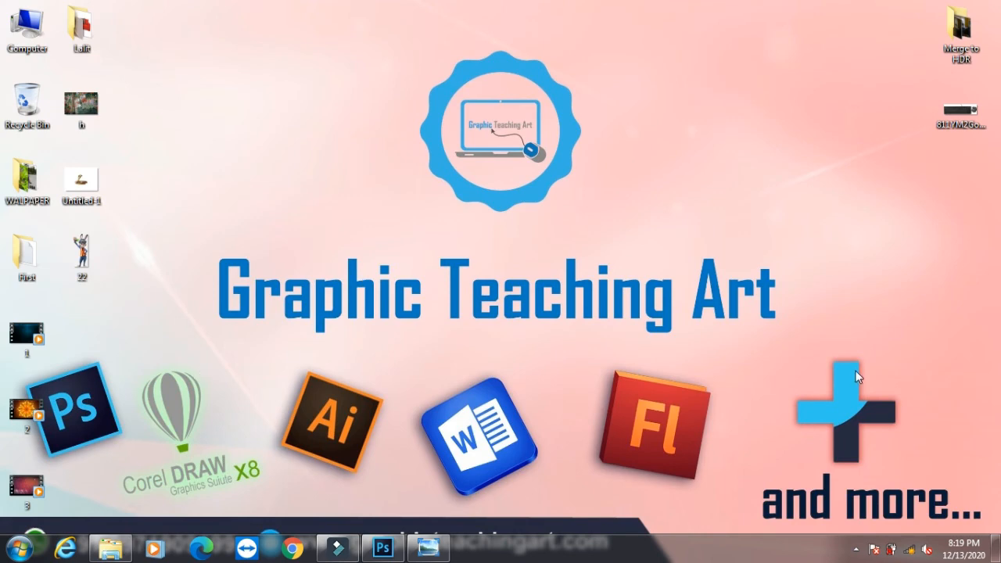